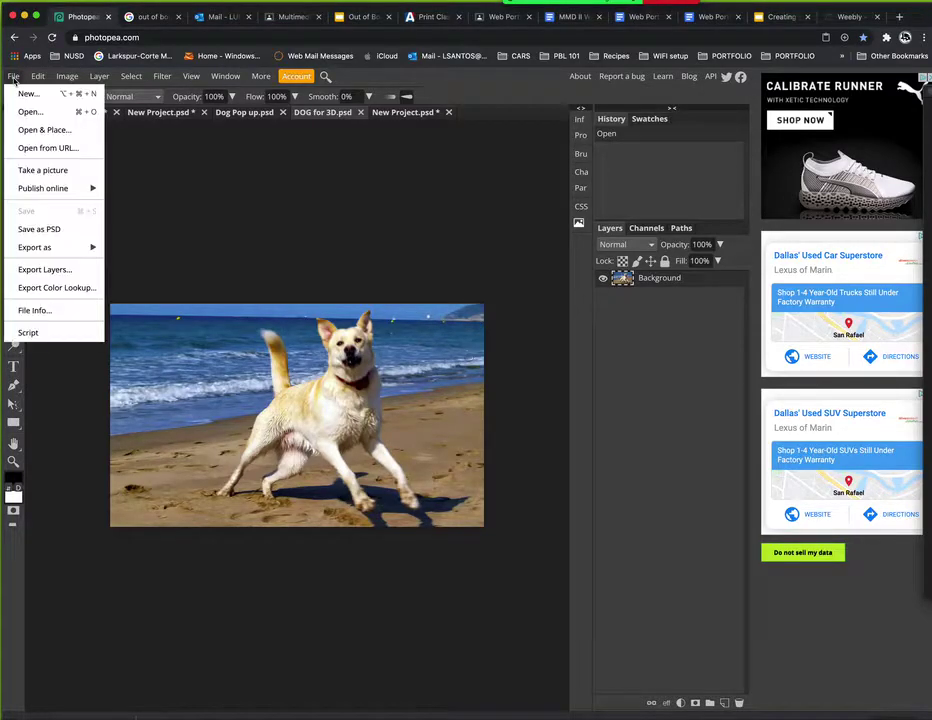
- Create a 1280 x 720 px project with a white background and place the DOG for 3D.png image in it
{"action": "left_click", "coordinate": [22, 94]}
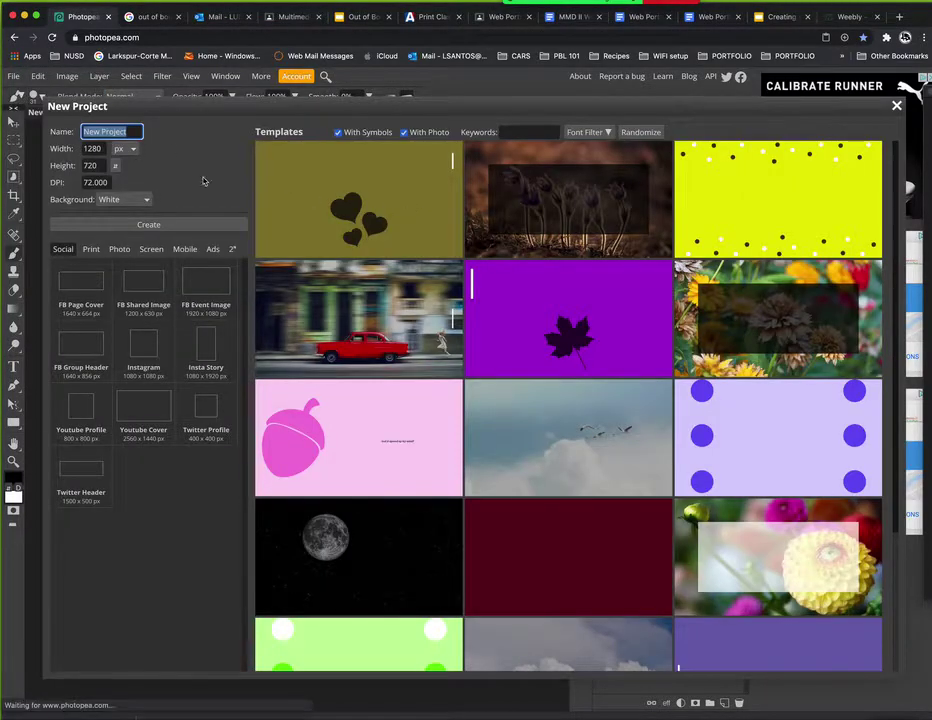
{"action": "left_click", "coordinate": [148, 225]}
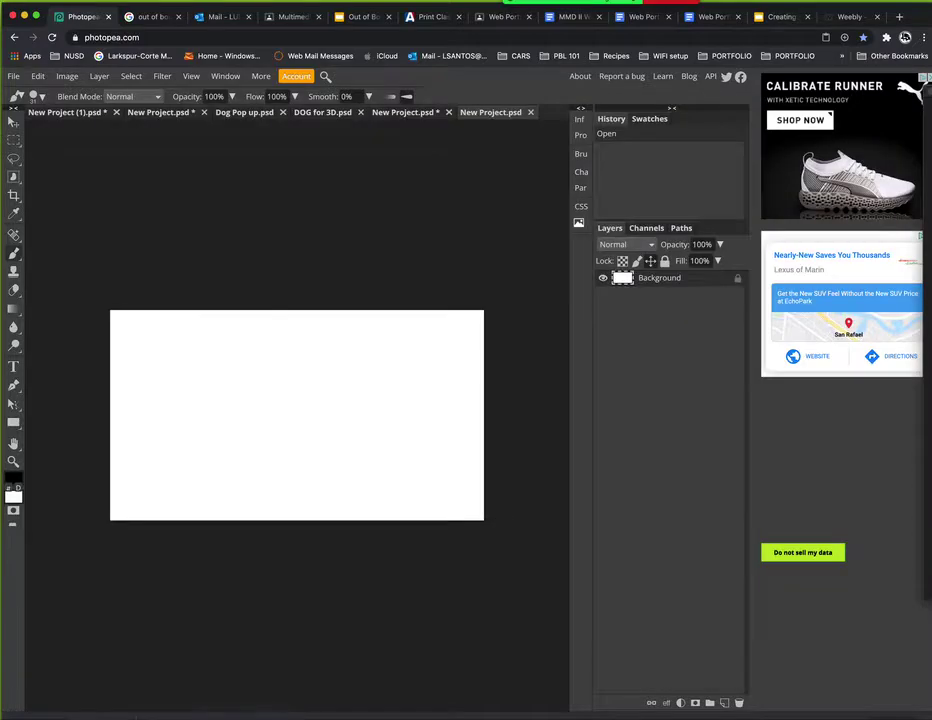
{"action": "left_click", "coordinate": [13, 76]}
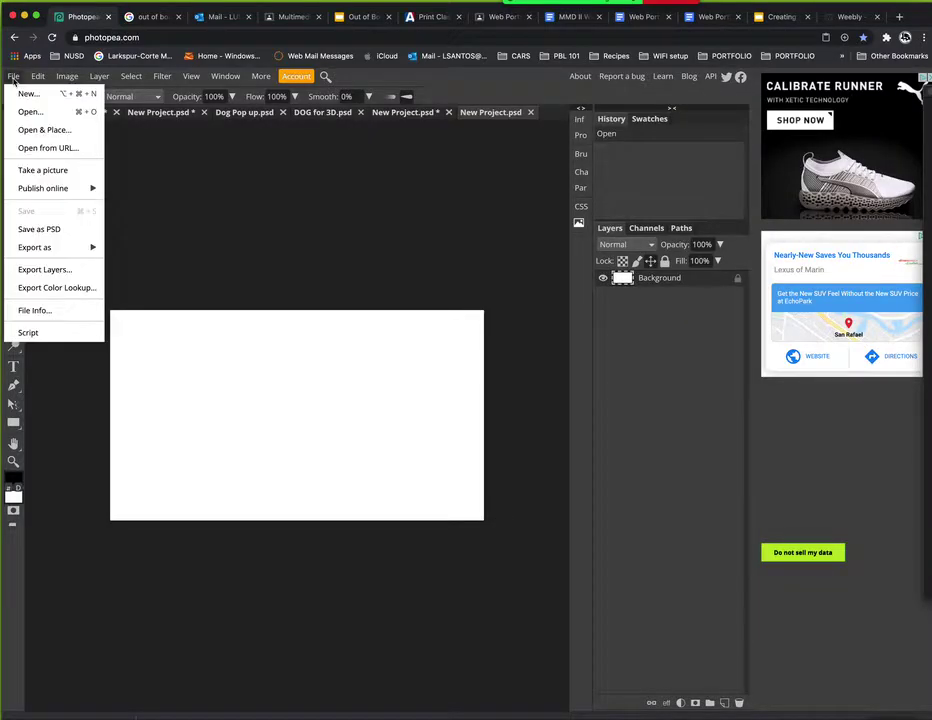
{"action": "left_click", "coordinate": [27, 136]}
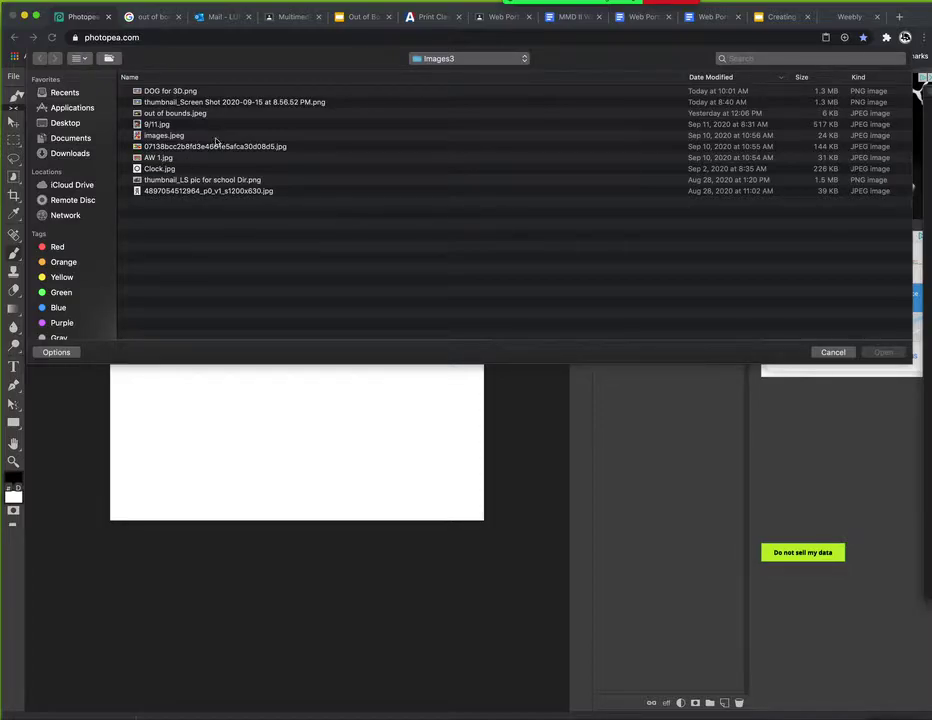
{"action": "left_click", "coordinate": [170, 91]}
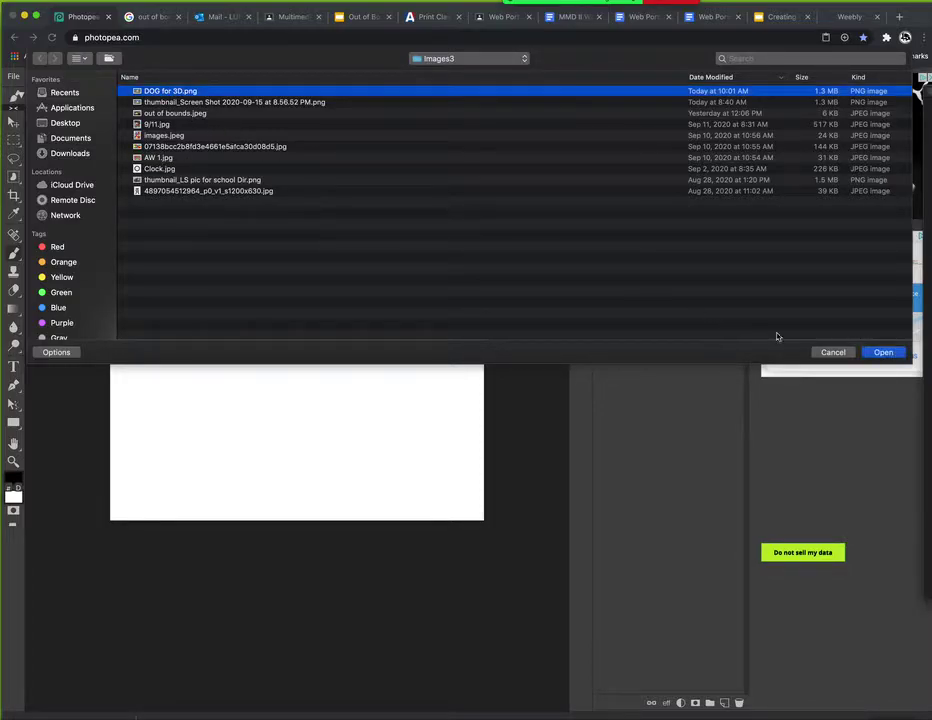
{"action": "left_click", "coordinate": [882, 353]}
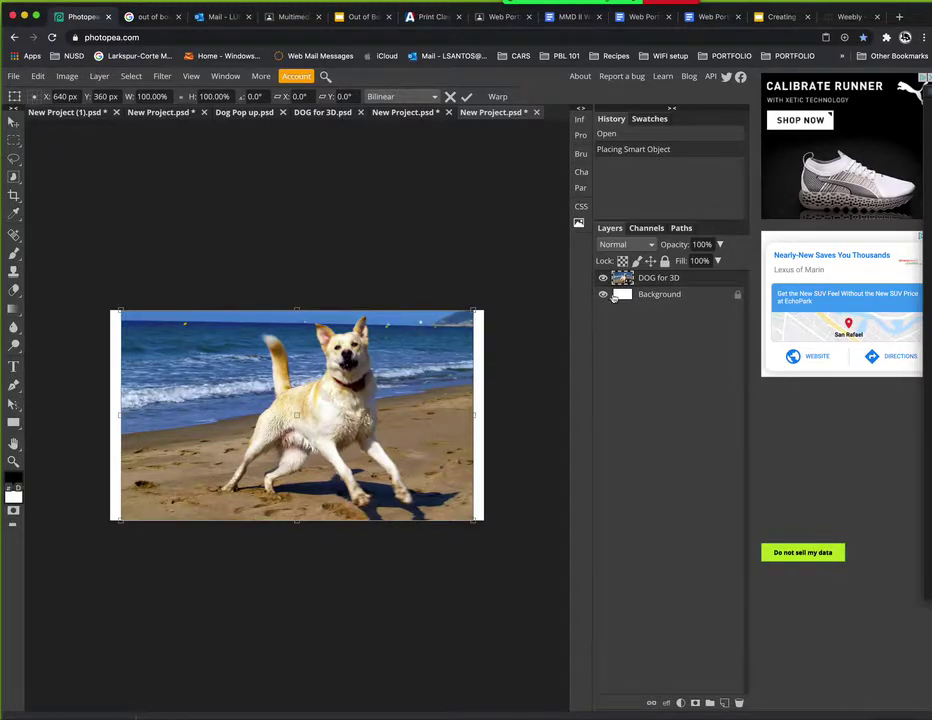
{"action": "key", "text": "Return"}
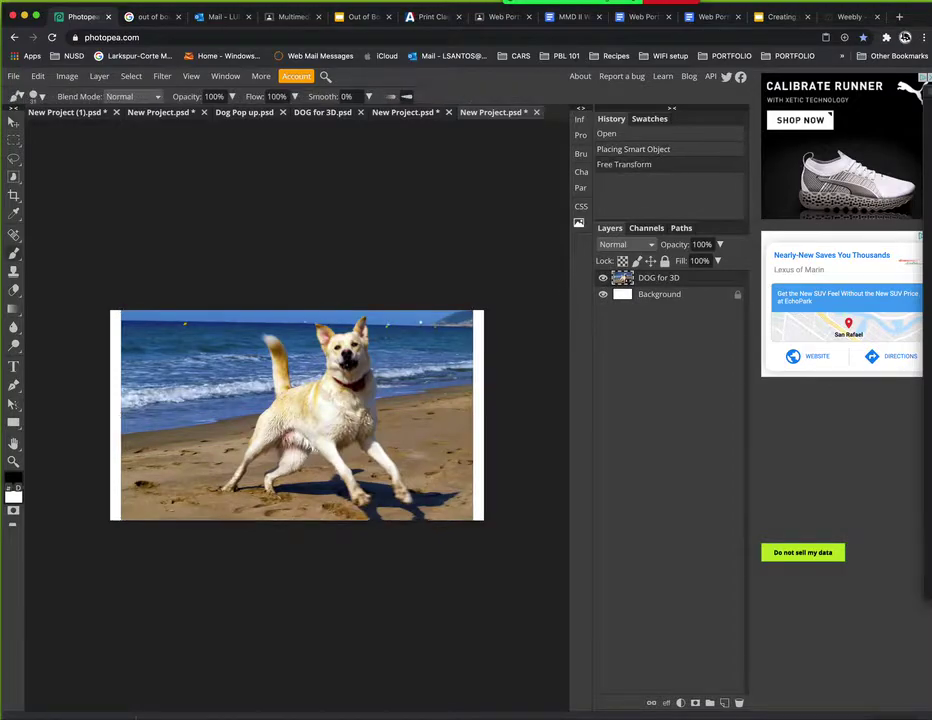
- Duplicate the DOG for 3D layer, hide the copy and make the original layer active
{"action": "left_click", "coordinate": [99, 76]}
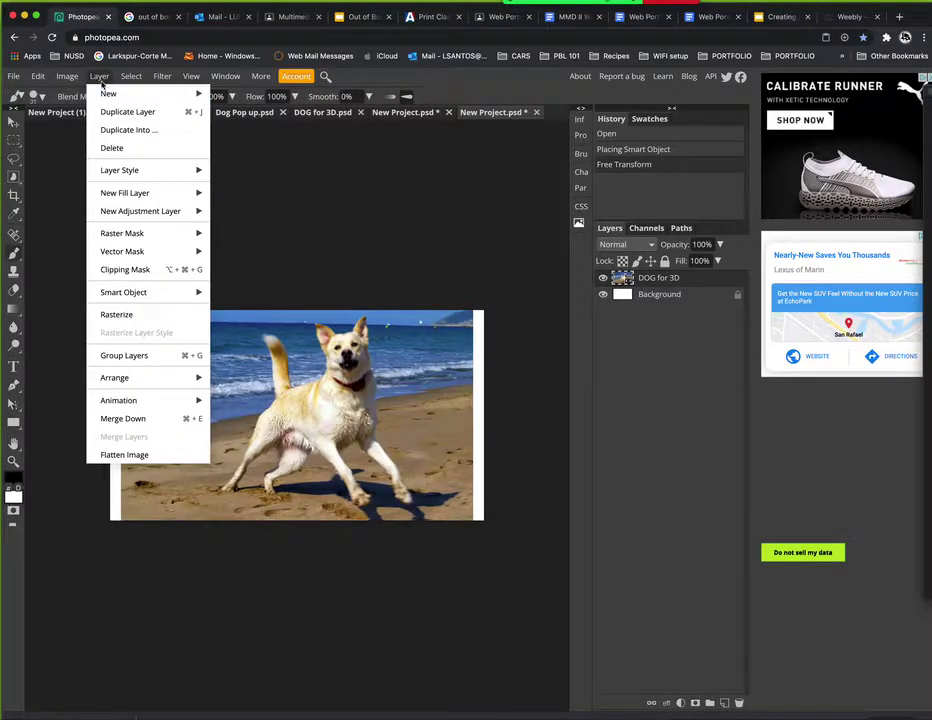
{"action": "left_click", "coordinate": [135, 110]}
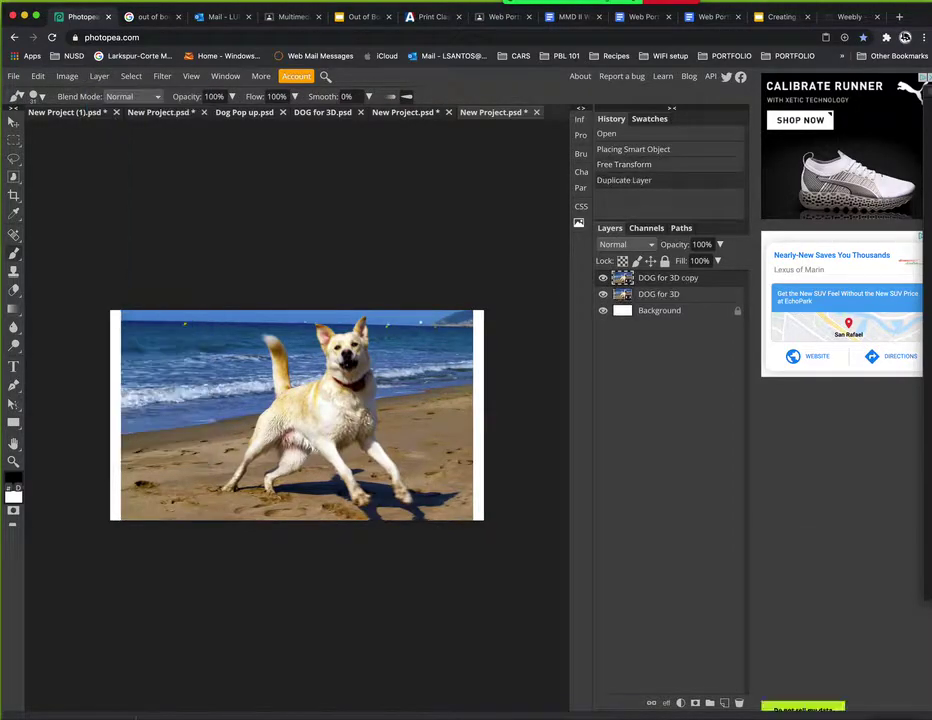
{"action": "left_click", "coordinate": [603, 277]}
{"action": "left_click", "coordinate": [669, 295]}
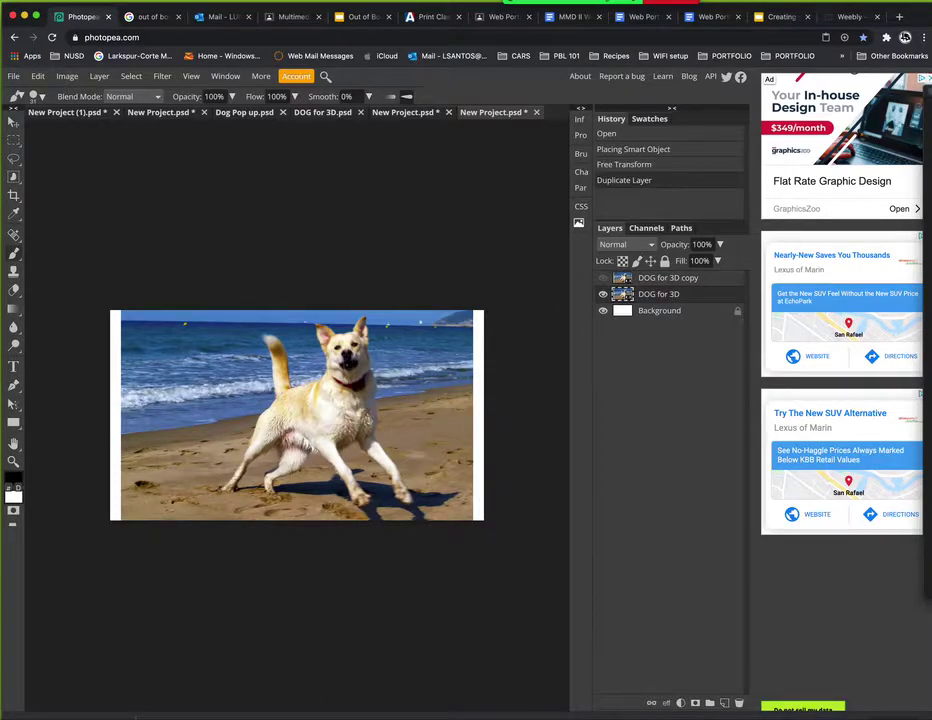
- Make a wide rectangular selection over the dog's legs and the surrounding sand
{"action": "left_click", "coordinate": [15, 143]}
{"action": "left_click", "coordinate": [74, 141]}
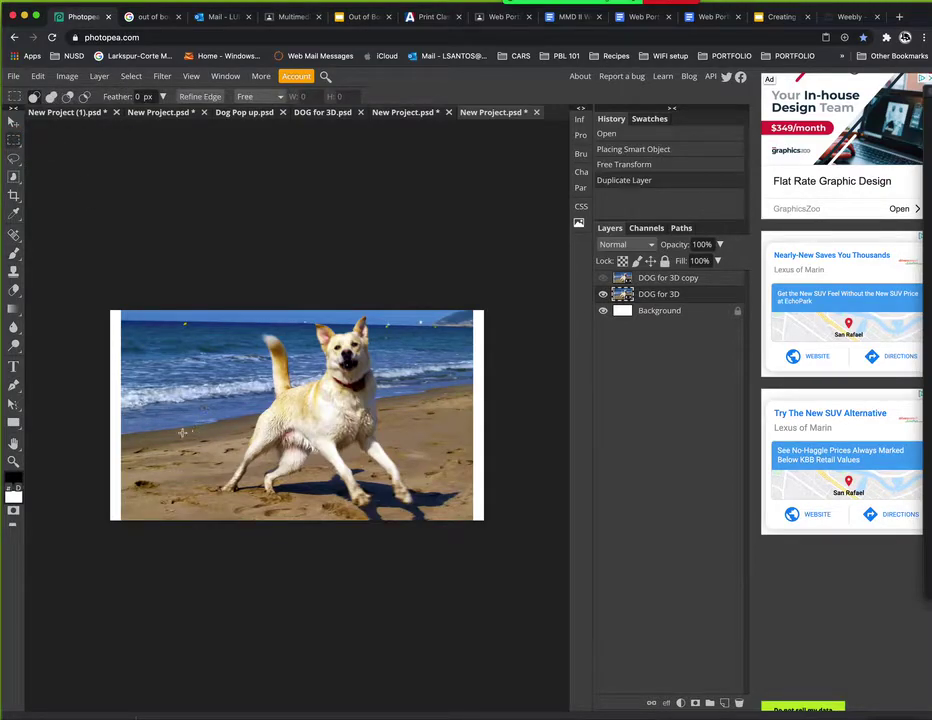
{"action": "left_click_drag", "start_coordinate": [295, 484], "coordinate": [455, 510]}
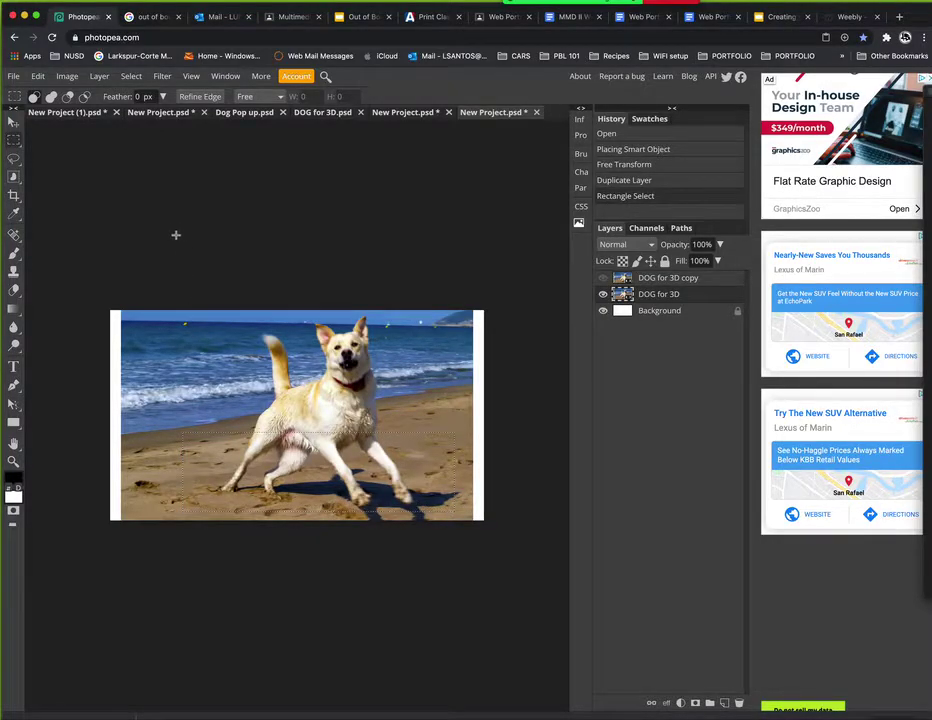
- Transform the selection into a perspective trapezoid, narrower along its upper edge, around the dog's legs and the sand
{"action": "left_click", "coordinate": [130, 77]}
{"action": "left_click", "coordinate": [140, 234]}
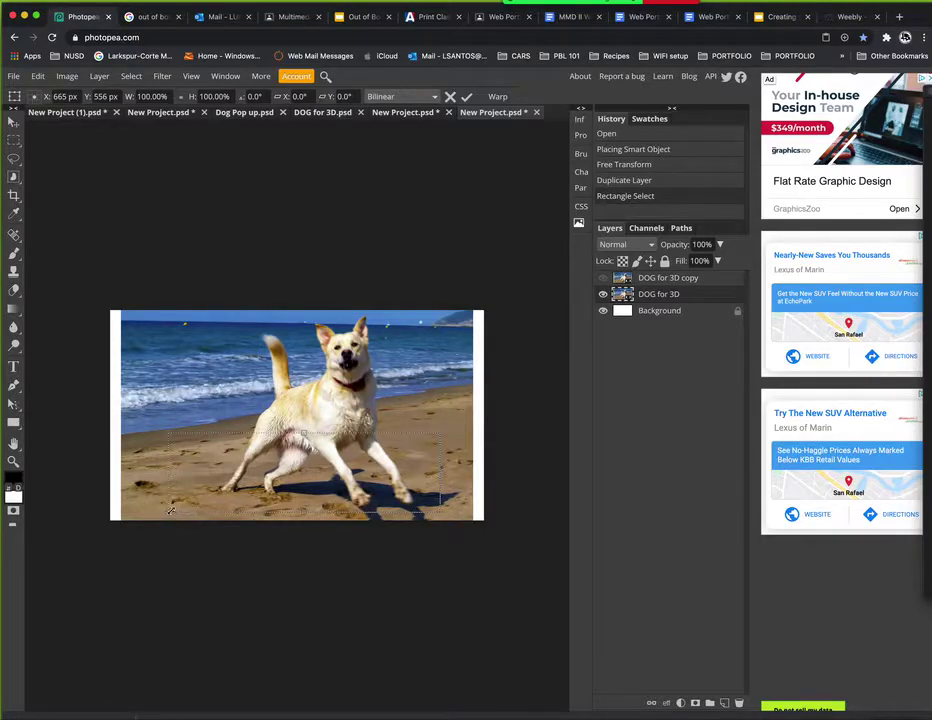
{"action": "left_click", "coordinate": [131, 77]}
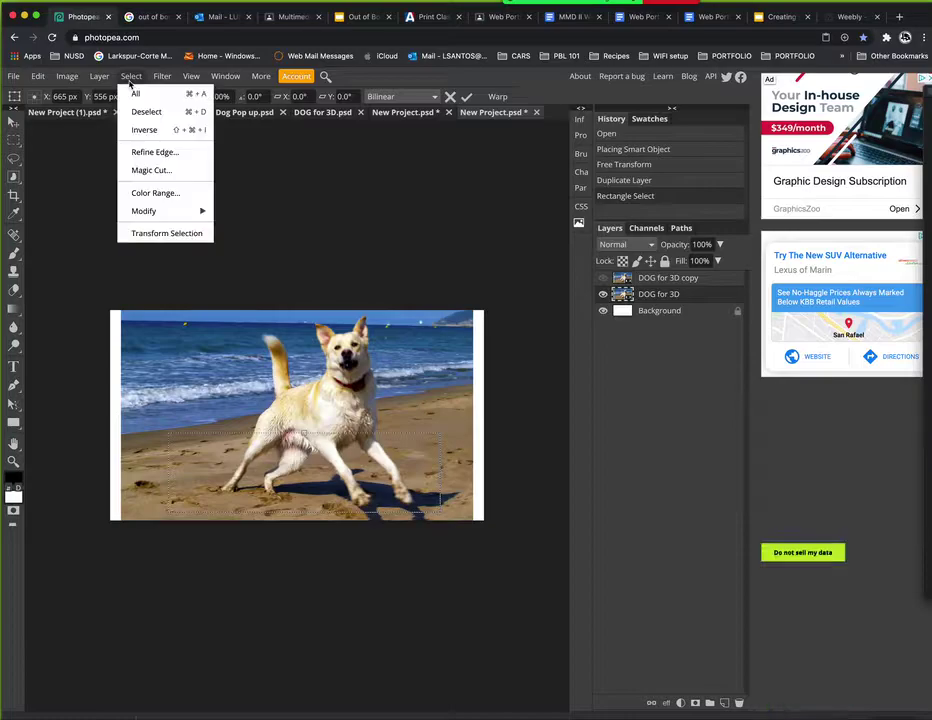
{"action": "left_click", "coordinate": [144, 233]}
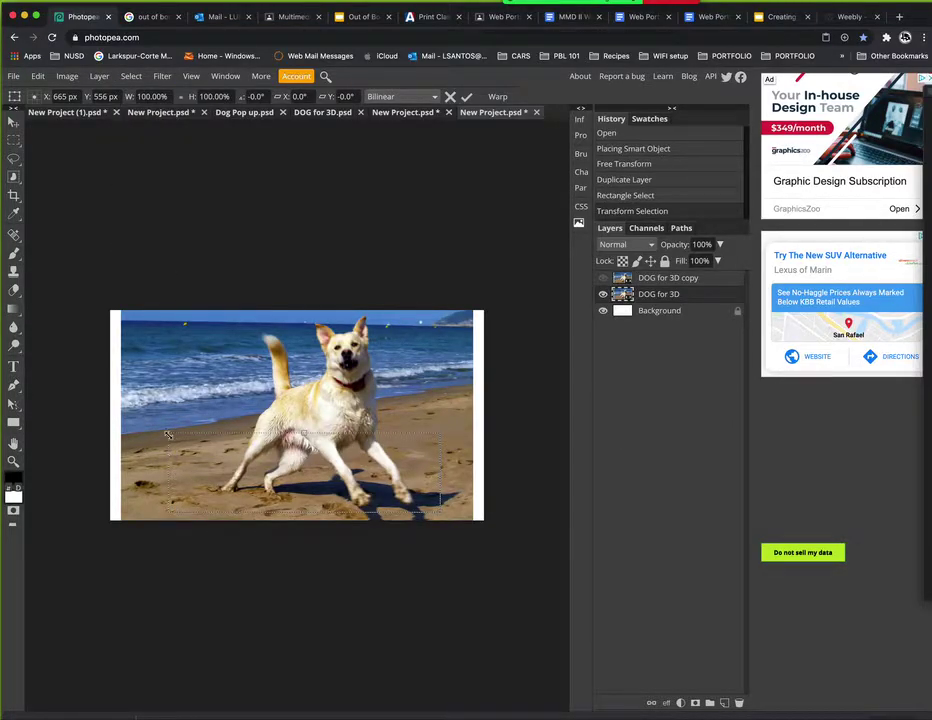
{"action": "left_click_drag", "start_coordinate": [171, 448], "coordinate": [192, 436]}
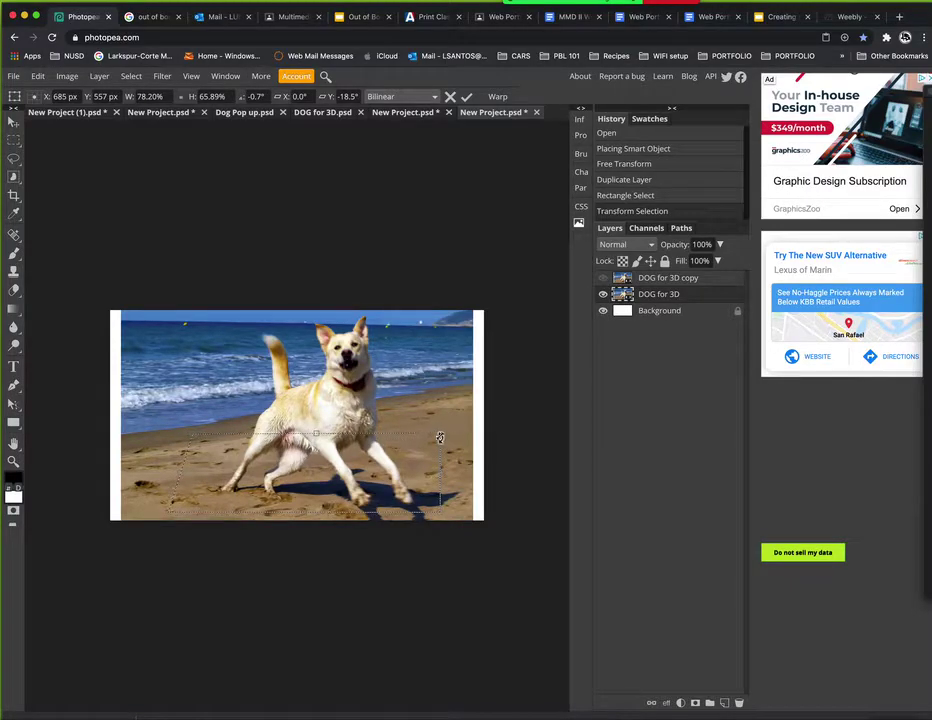
{"action": "left_click_drag", "start_coordinate": [441, 436], "coordinate": [422, 434]}
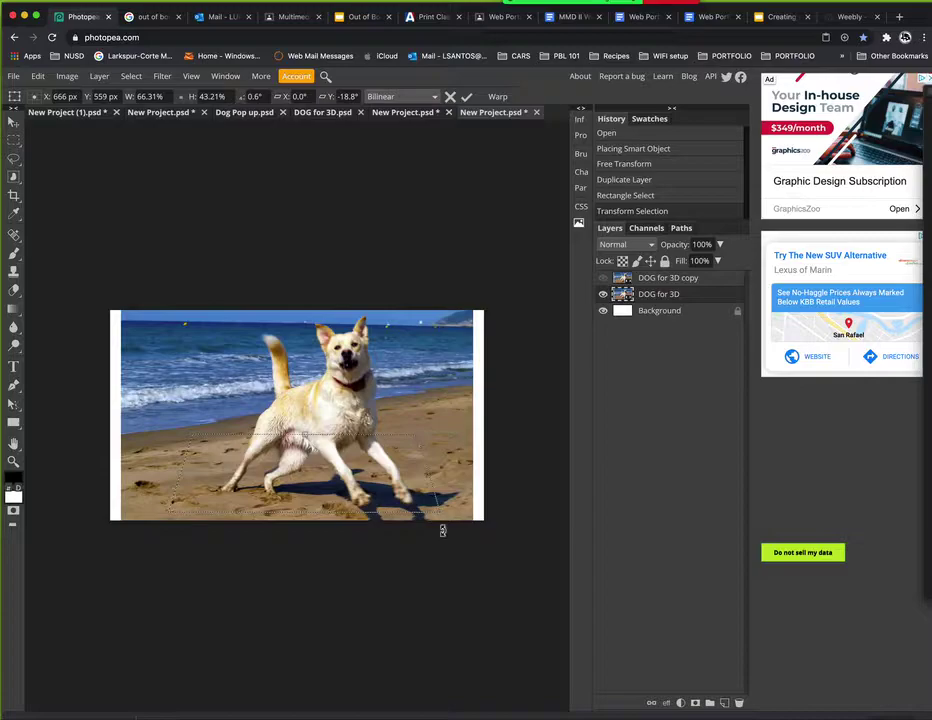
{"action": "left_click_drag", "start_coordinate": [443, 514], "coordinate": [424, 516]}
{"action": "left_click_drag", "start_coordinate": [169, 510], "coordinate": [226, 502]}
{"action": "left_click_drag", "start_coordinate": [226, 440], "coordinate": [230, 444]}
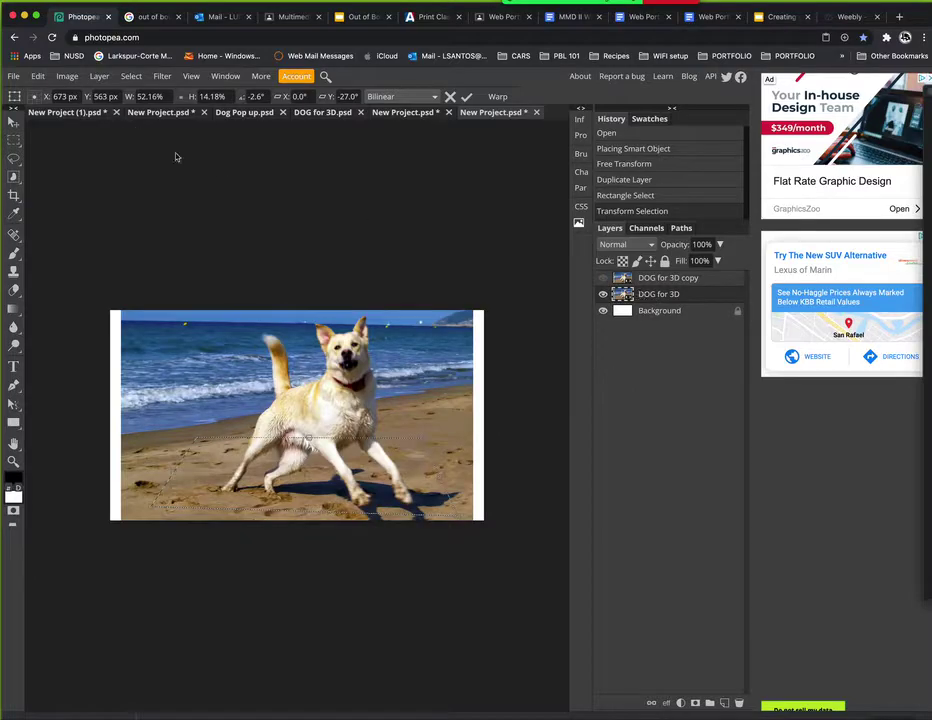
- Add a raster mask to the DOG for 3D layer that reveals only the trapezoid selection
{"action": "left_click", "coordinate": [103, 77]}
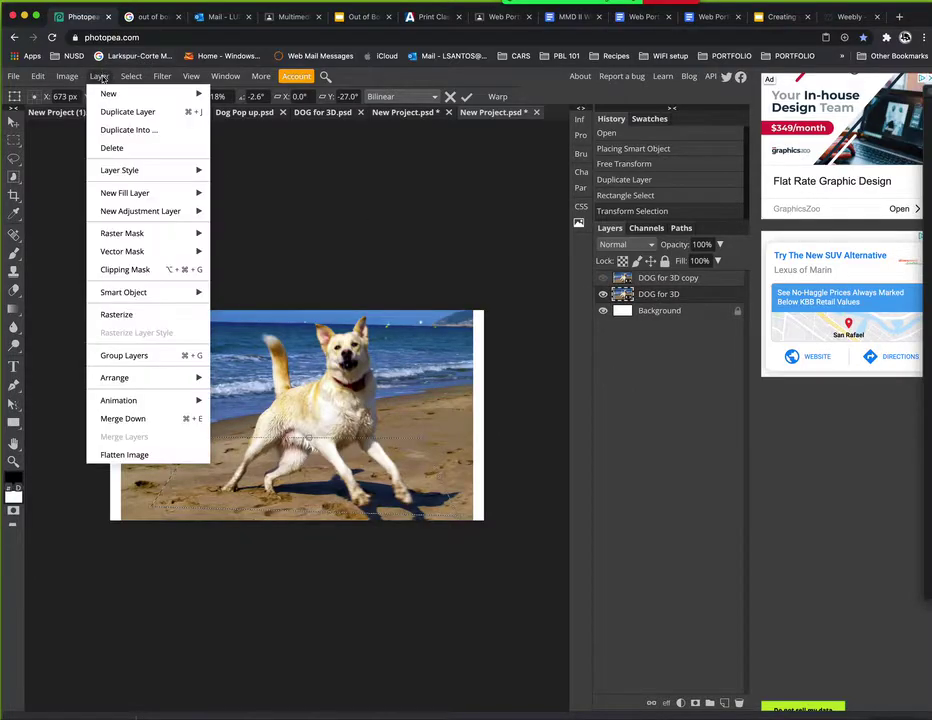
{"action": "mouse_move", "coordinate": [135, 235]}
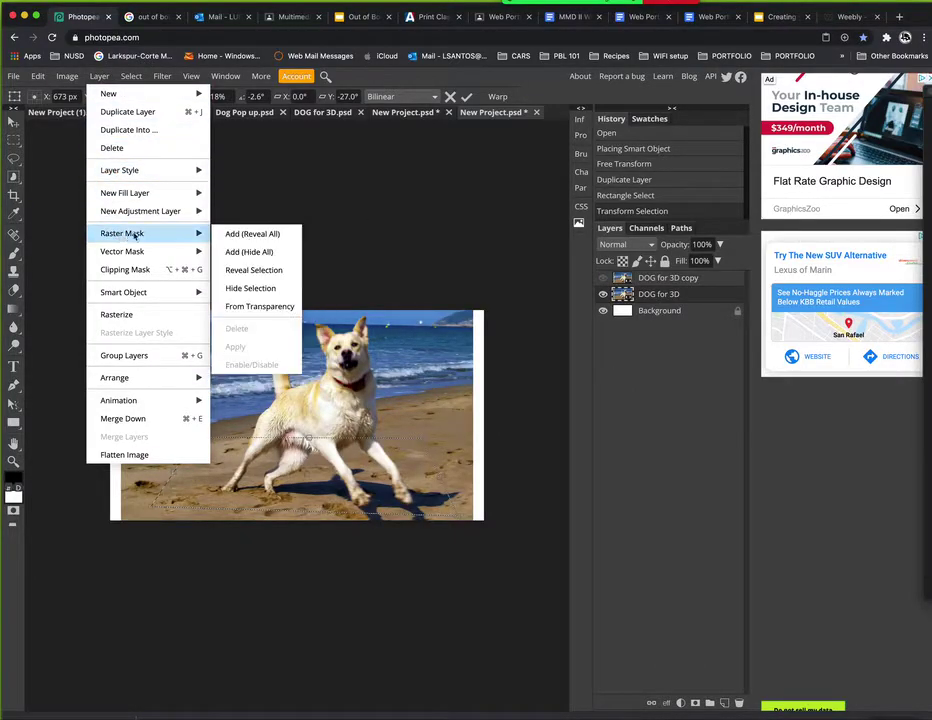
{"action": "left_click", "coordinate": [240, 269]}
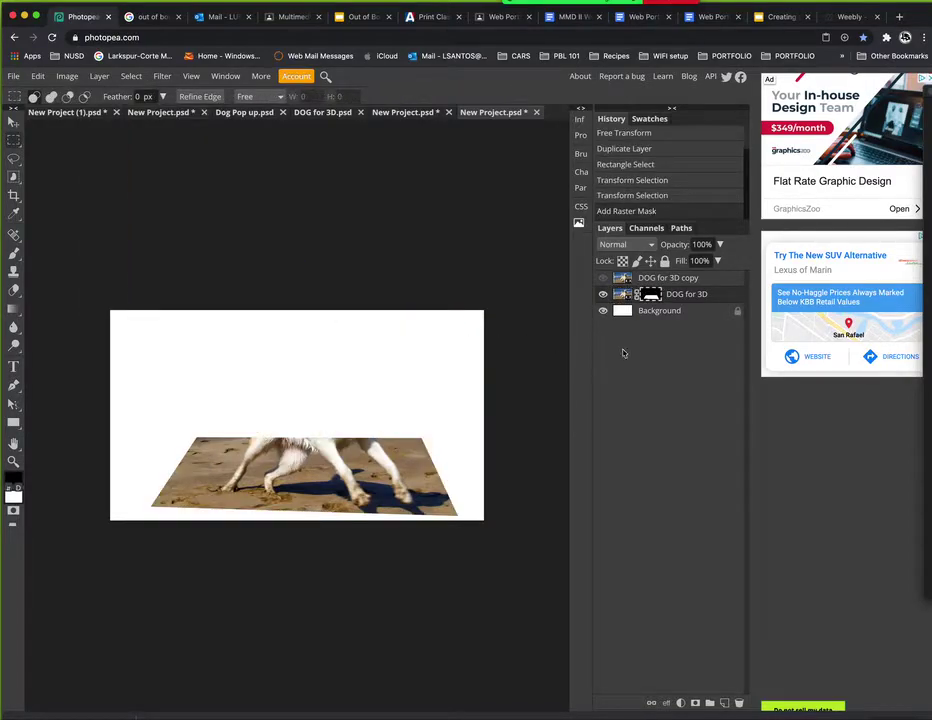
- Add a new empty layer and move the DOG for 3D copy layer directly above Background
{"action": "left_click", "coordinate": [103, 77]}
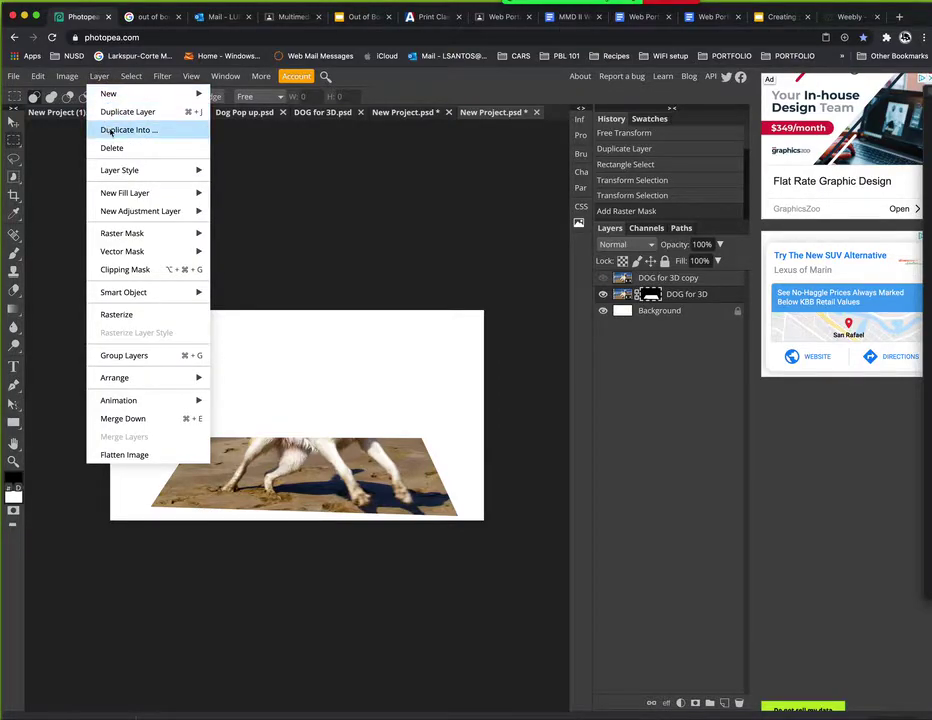
{"action": "mouse_move", "coordinate": [140, 93]}
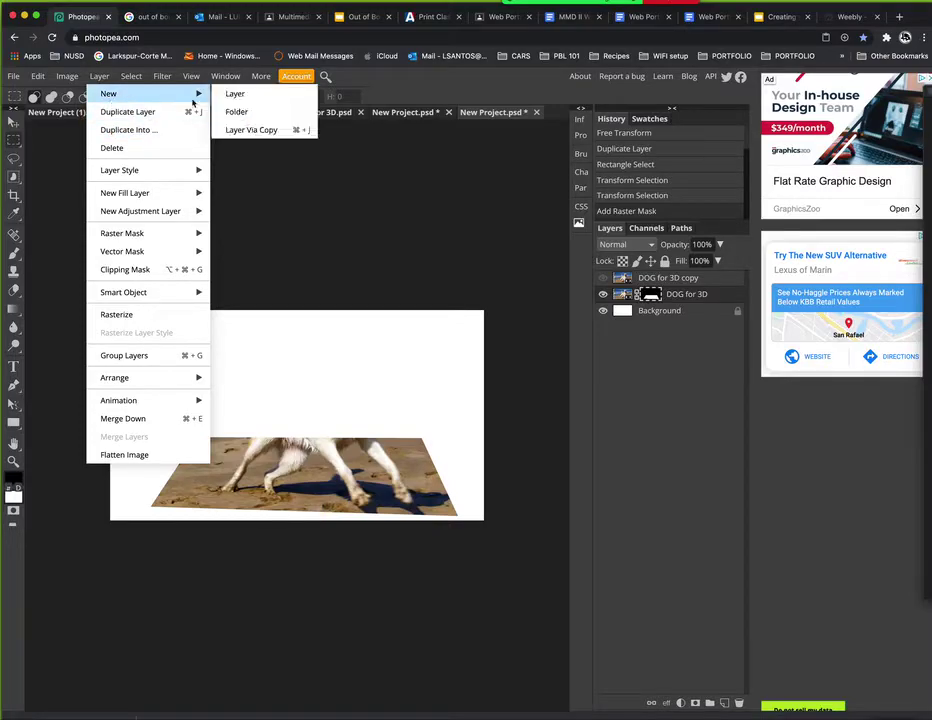
{"action": "left_click", "coordinate": [236, 94]}
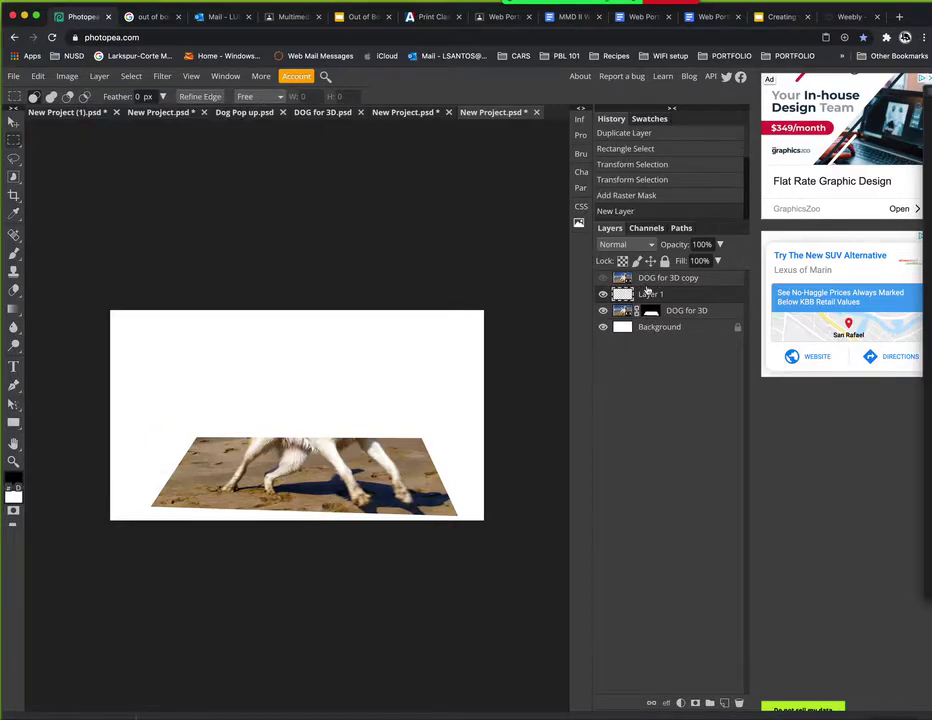
{"action": "left_click_drag", "start_coordinate": [655, 279], "coordinate": [648, 329]}
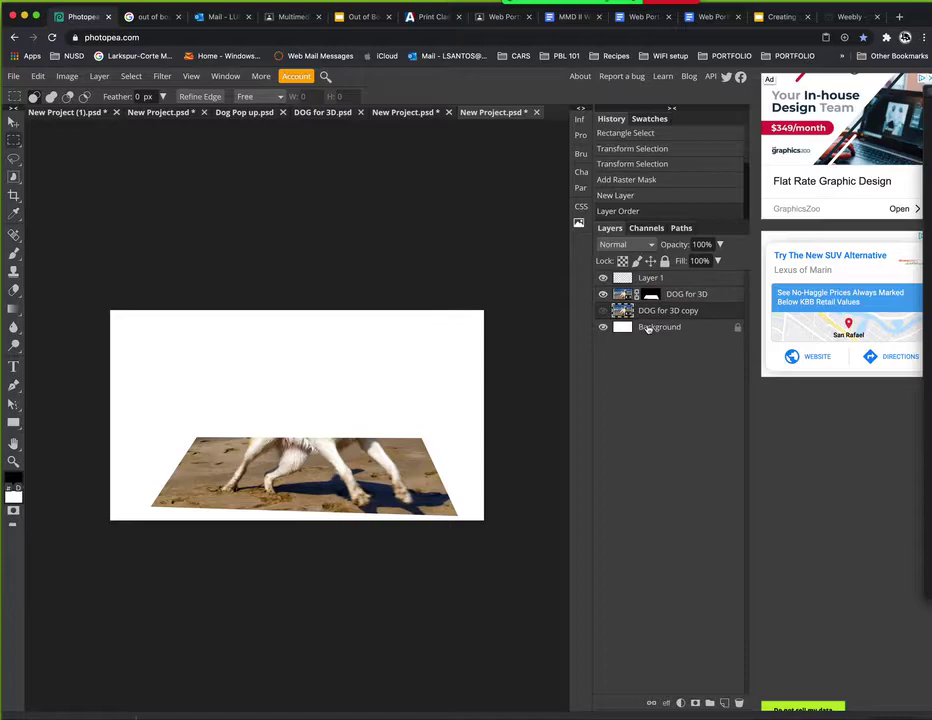
- Set the Gradient tool's color stop at 0% to dark red 562d2d
{"action": "left_click", "coordinate": [14, 310]}
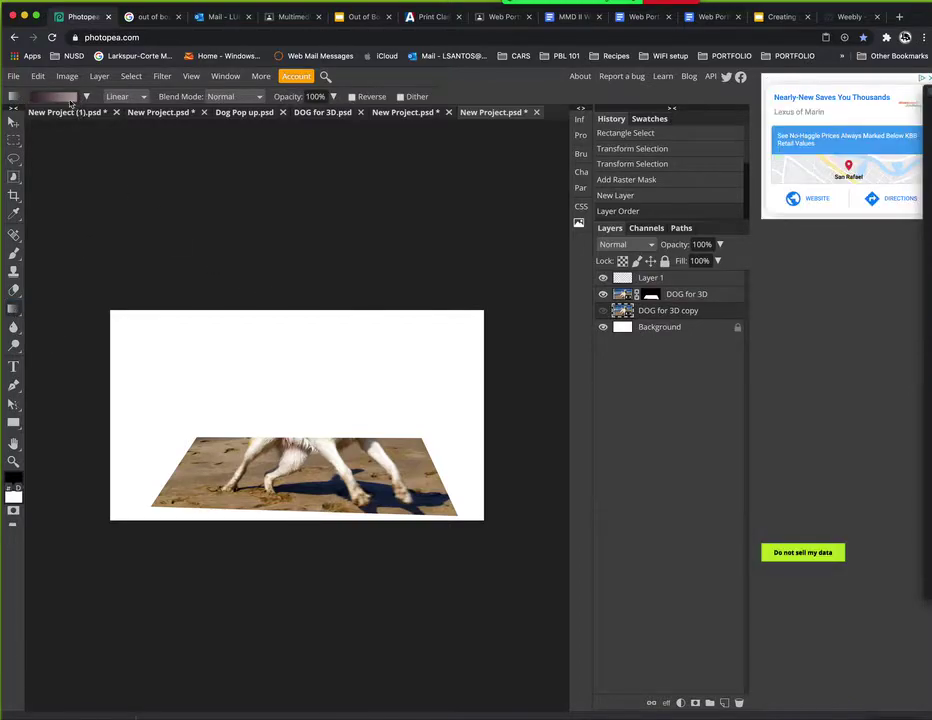
{"action": "left_click", "coordinate": [43, 100]}
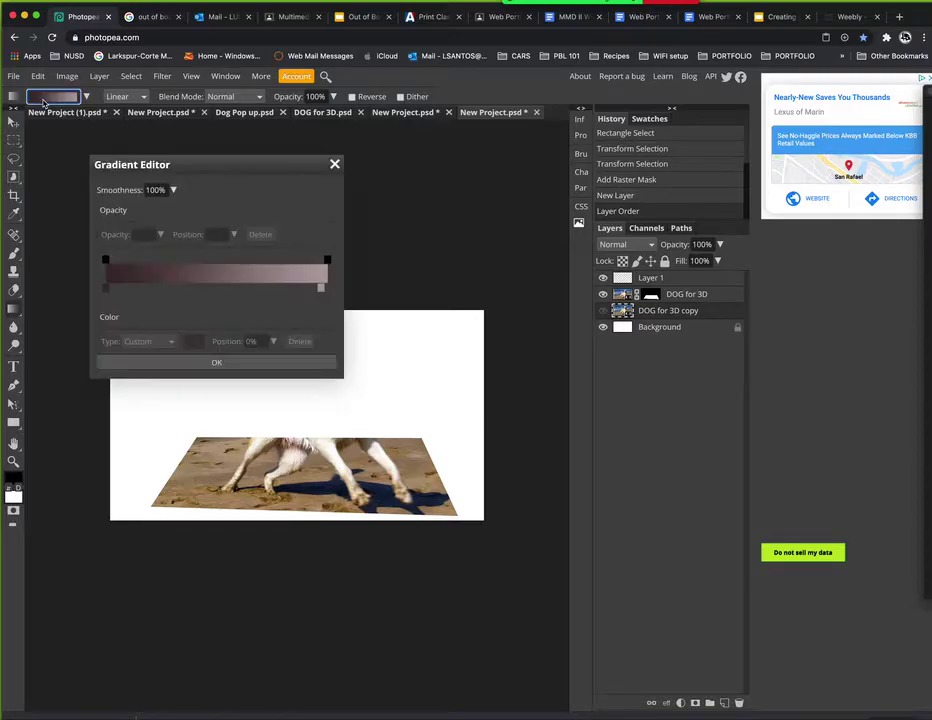
{"action": "left_click", "coordinate": [108, 285]}
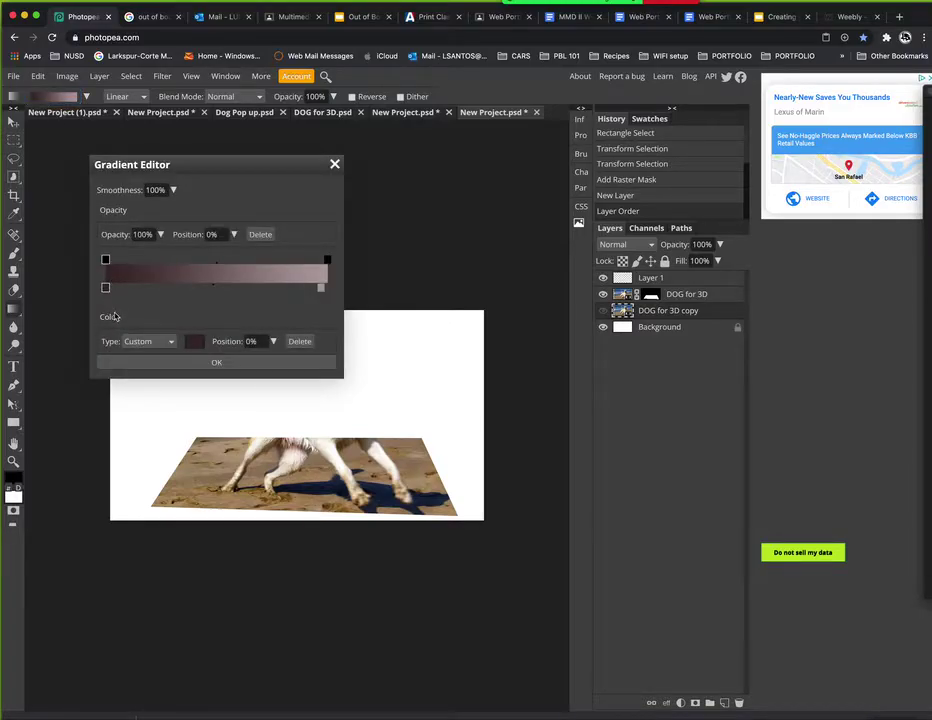
{"action": "left_click", "coordinate": [105, 288]}
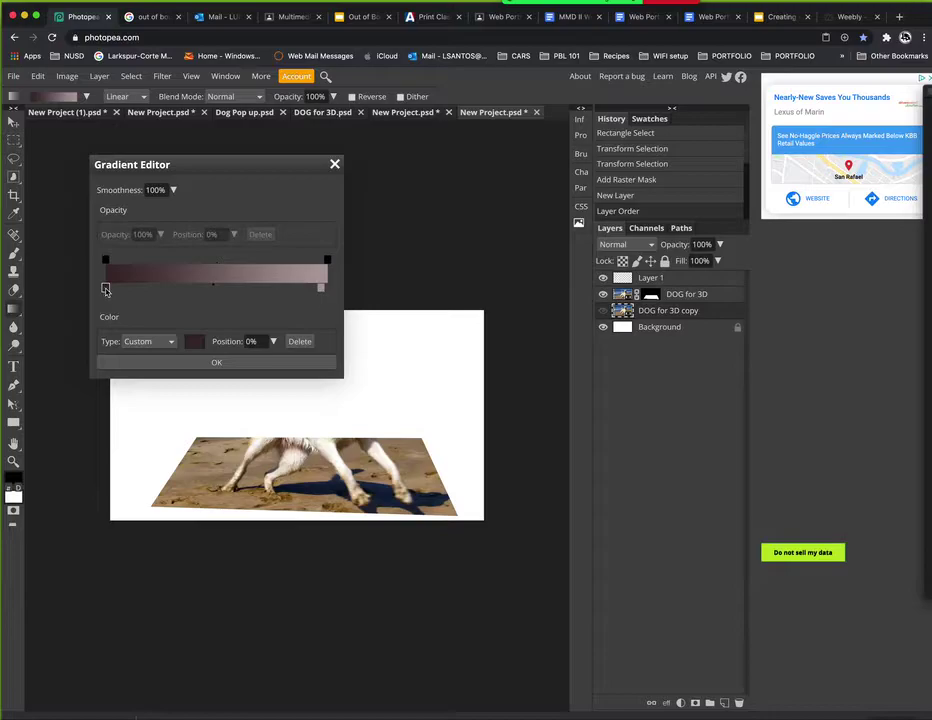
{"action": "double_click", "coordinate": [105, 288]}
{"action": "left_click_drag", "start_coordinate": [245, 518], "coordinate": [252, 514]}
{"action": "left_click", "coordinate": [210, 363]}
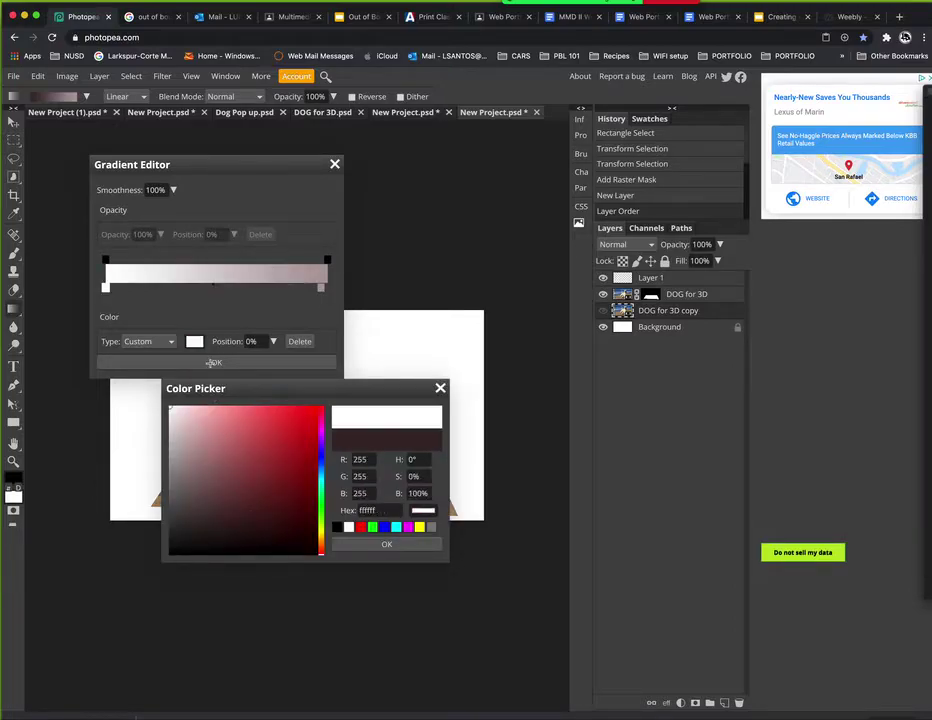
{"action": "left_click", "coordinate": [105, 287]}
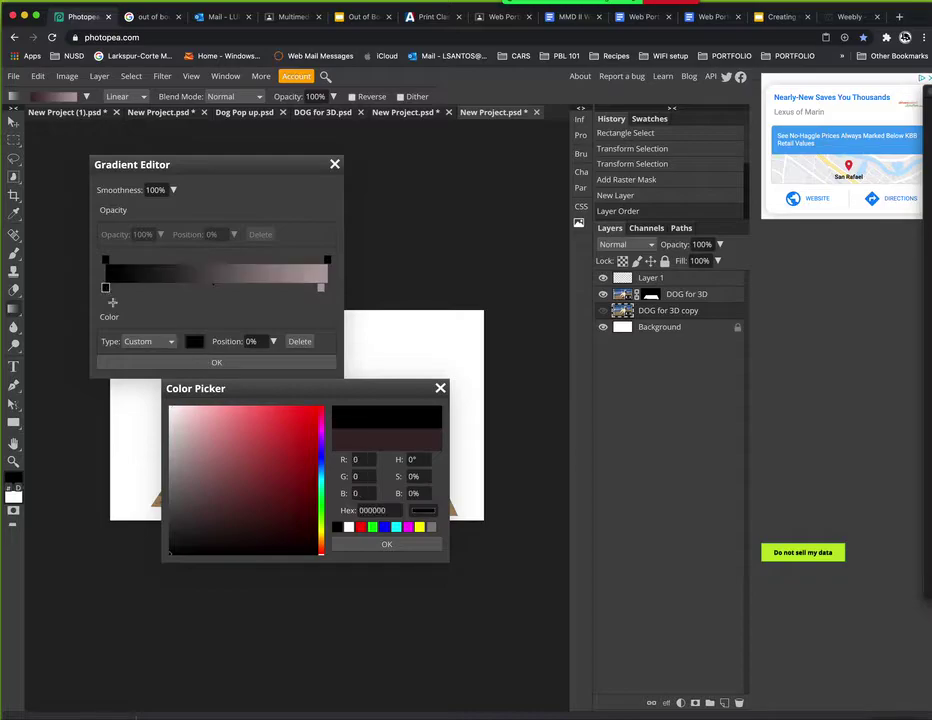
{"action": "left_click_drag", "start_coordinate": [287, 433], "coordinate": [248, 511]}
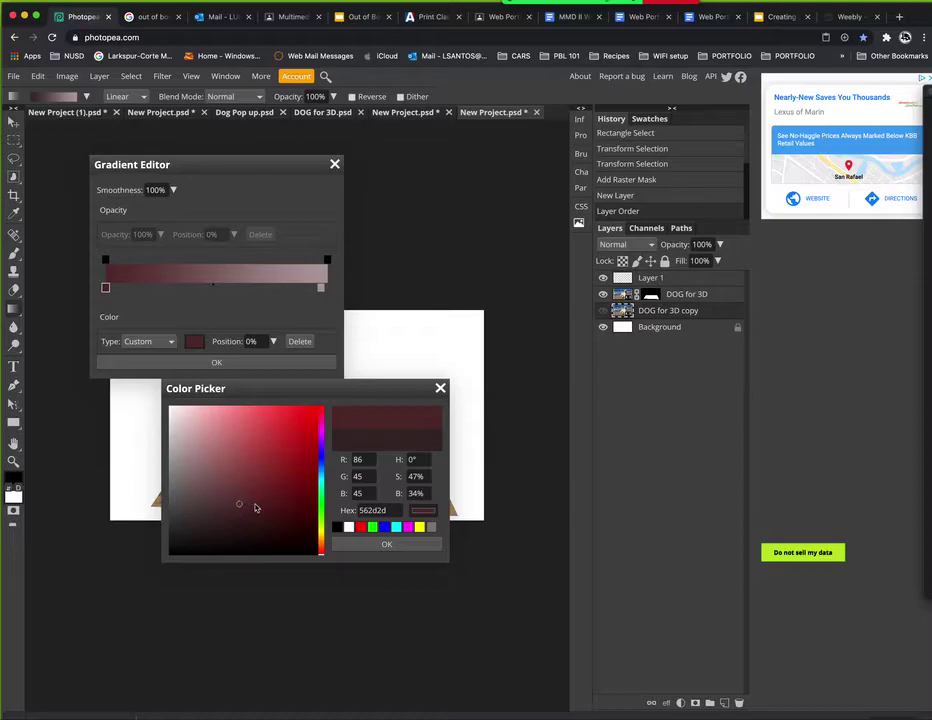
{"action": "left_click", "coordinate": [371, 548]}
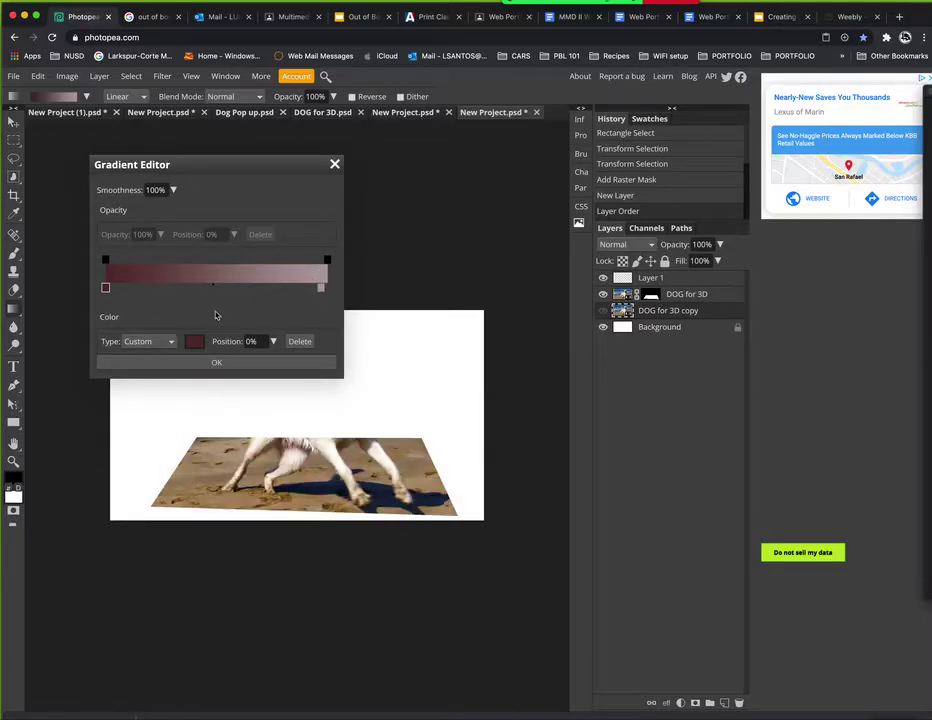
{"action": "left_click", "coordinate": [208, 362]}
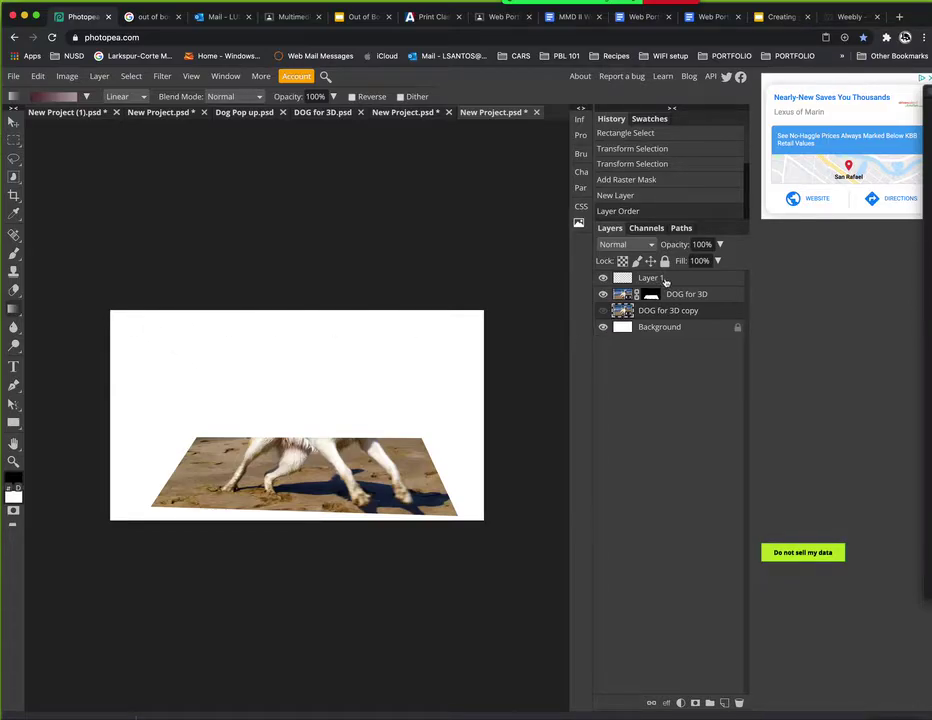
- Move Layer 1 directly above the Background layer
{"action": "left_click", "coordinate": [665, 280]}
{"action": "left_click_drag", "start_coordinate": [665, 280], "coordinate": [665, 318]}
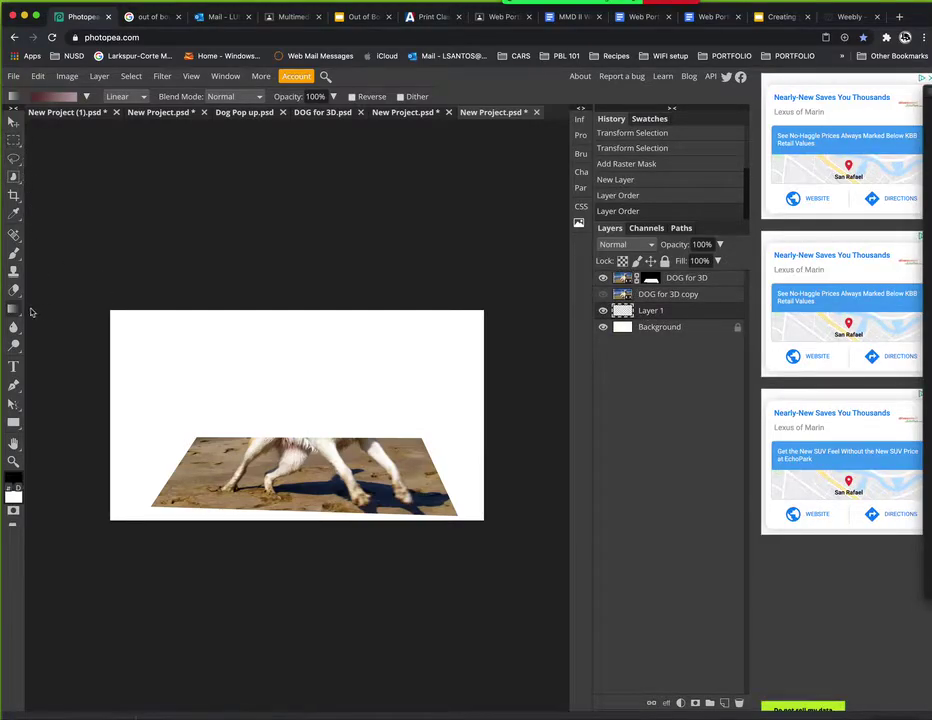
- Fill Layer 1 with a diagonal linear gradient from the canvas's upper-left corner to its lower-right corner
{"action": "left_click_drag", "start_coordinate": [117, 320], "coordinate": [487, 516]}
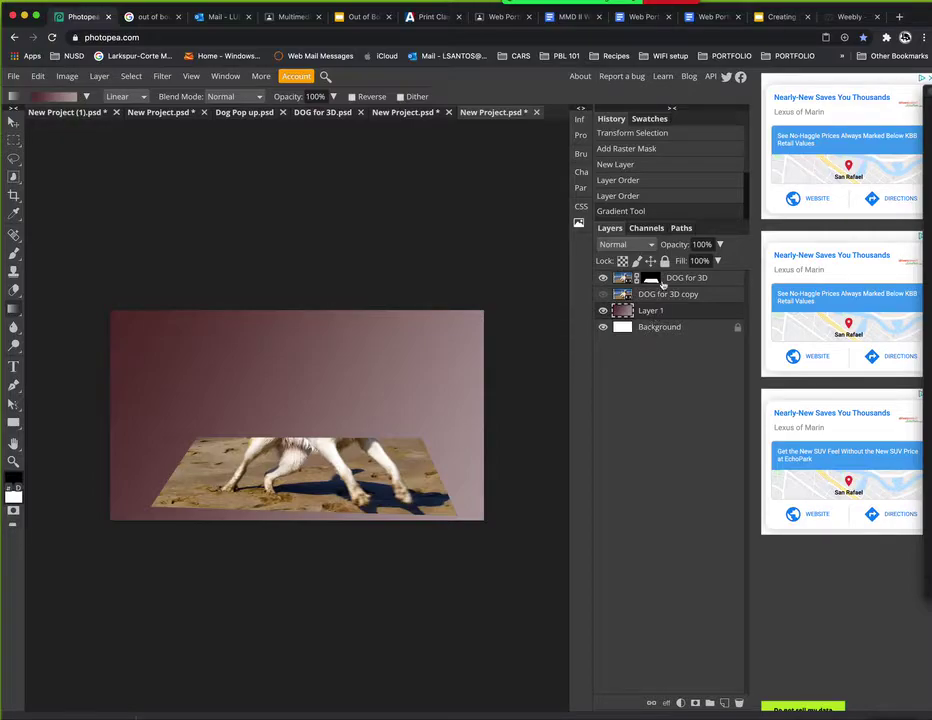
- Add a 14 px white inside Stroke layer style to the masked DOG for 3D layer
{"action": "left_click", "coordinate": [660, 281]}
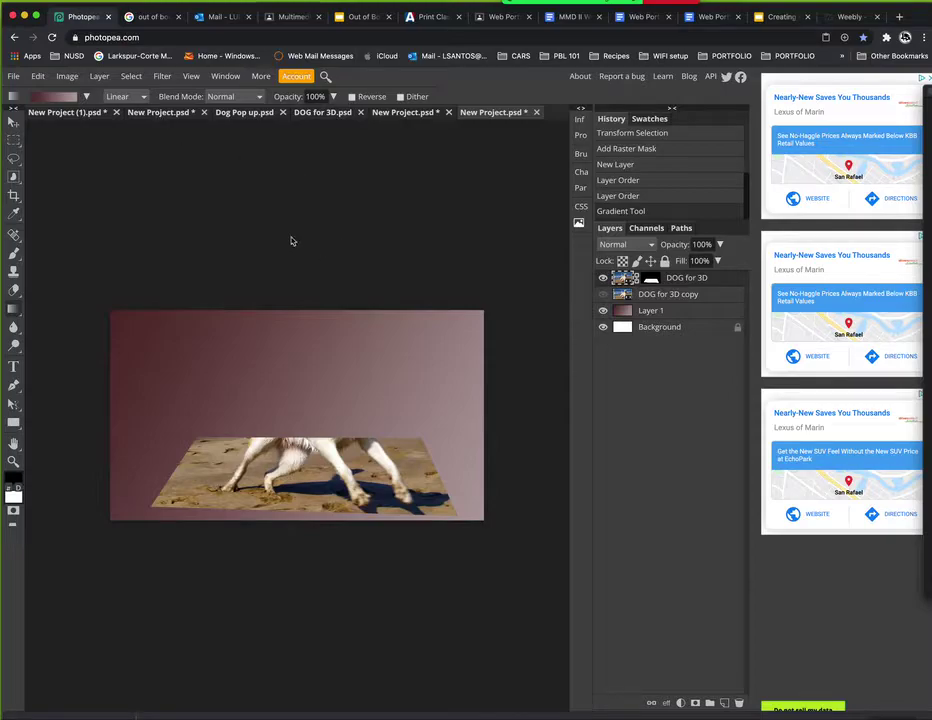
{"action": "left_click", "coordinate": [99, 76]}
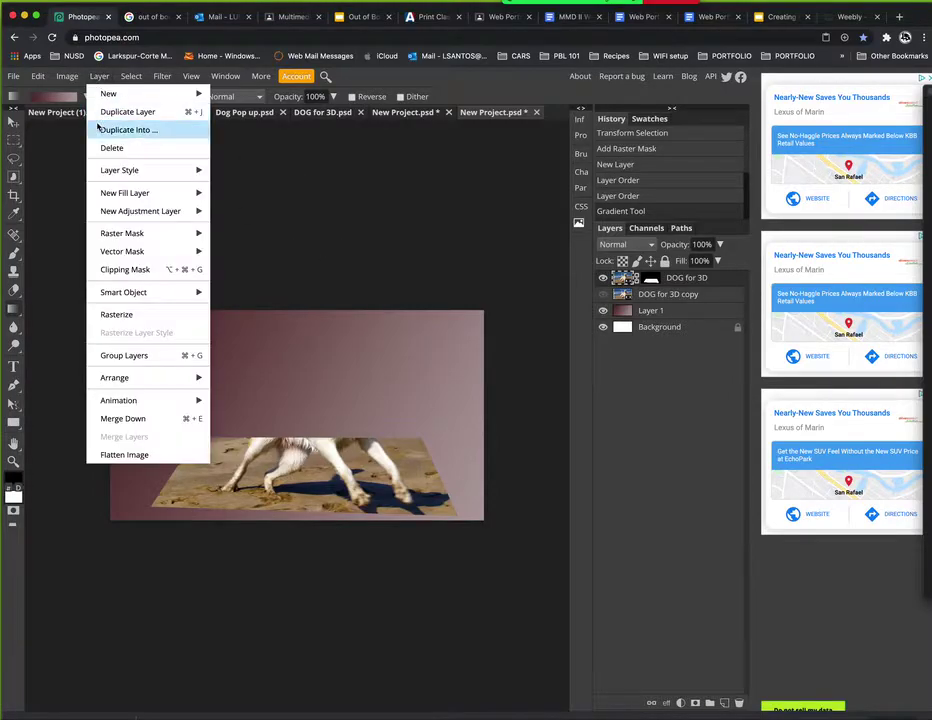
{"action": "mouse_move", "coordinate": [120, 170]}
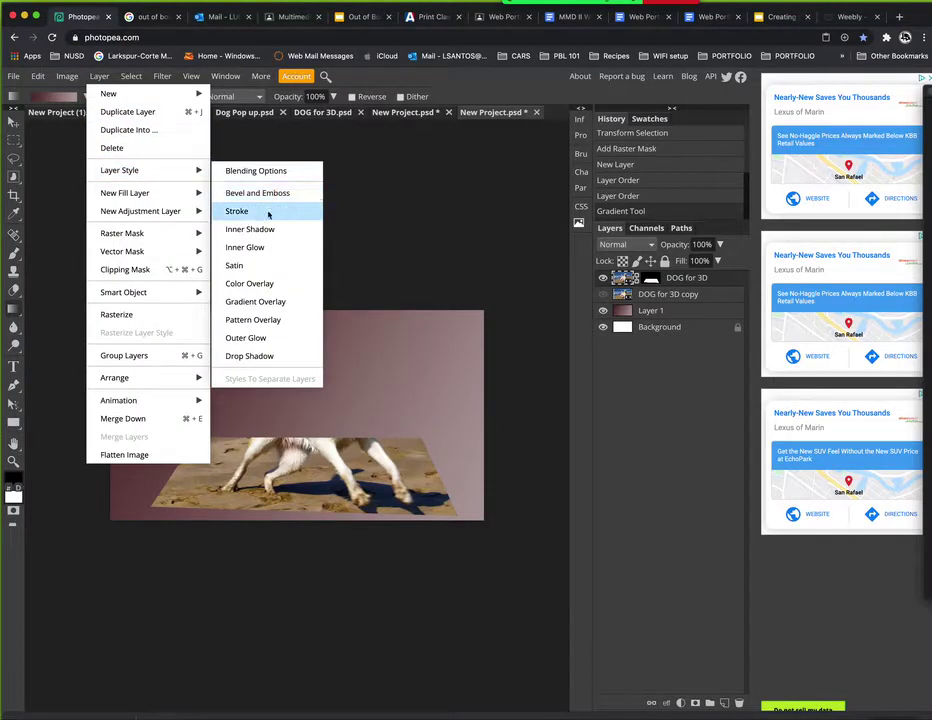
{"action": "left_click", "coordinate": [277, 213]}
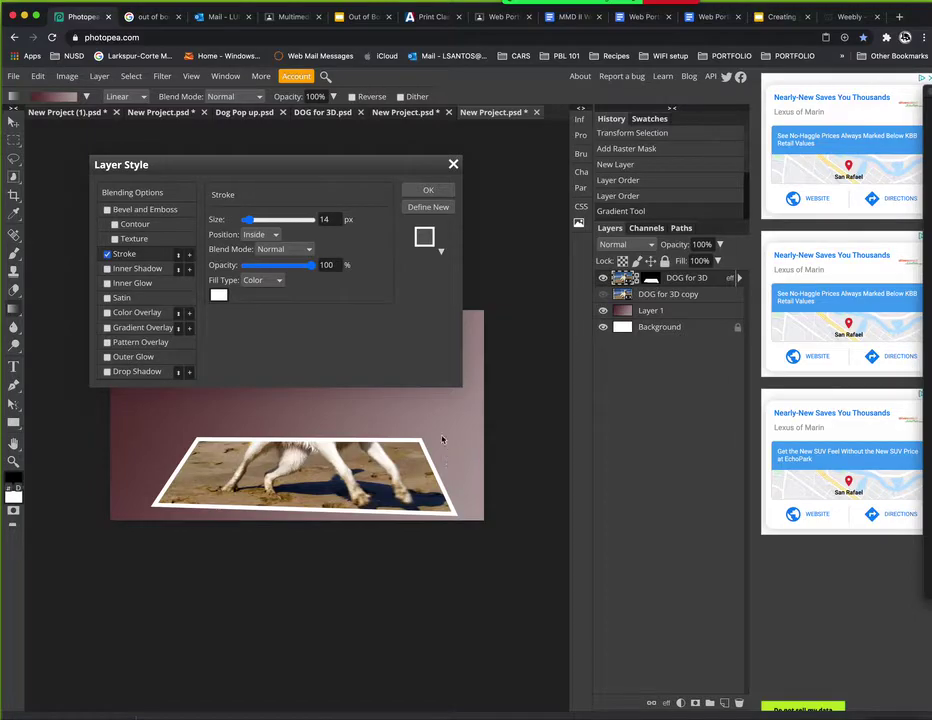
{"action": "left_click", "coordinate": [426, 190]}
- Move the DOG for 3D copy layer above the DOG for 3D layer, show it briefly and hide it again
{"action": "mouse_move", "coordinate": [649, 297]}
{"action": "left_mouse_down"}
{"action": "mouse_move", "coordinate": [651, 281]}
{"action": "mouse_move", "coordinate": [670, 279]}
{"action": "mouse_move", "coordinate": [655, 298]}
{"action": "left_mouse_up"}
{"action": "left_click", "coordinate": [603, 278]}
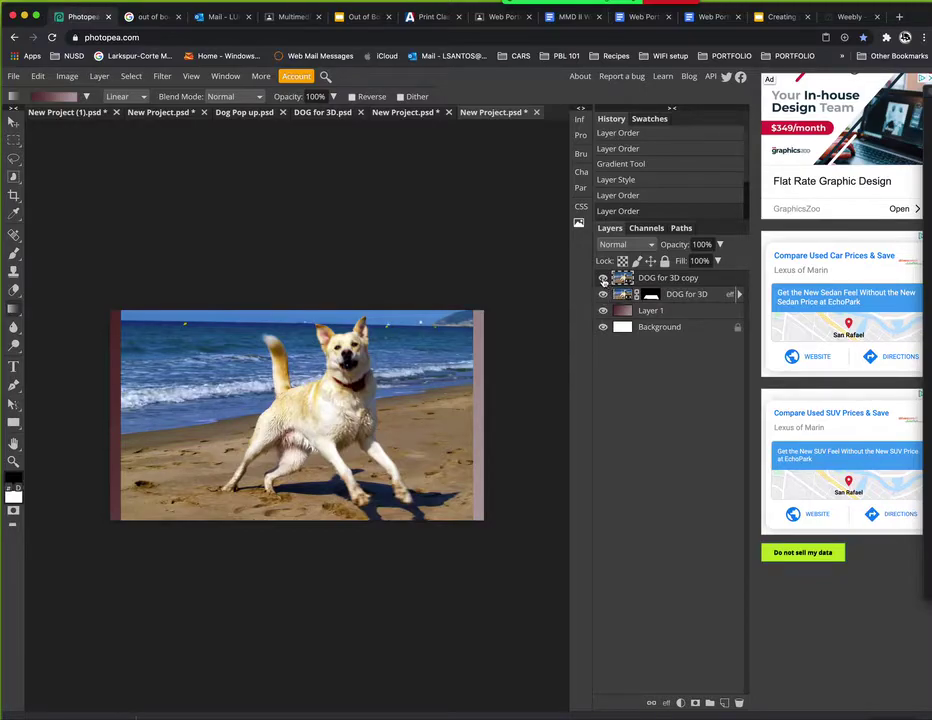
{"action": "left_click", "coordinate": [603, 279]}
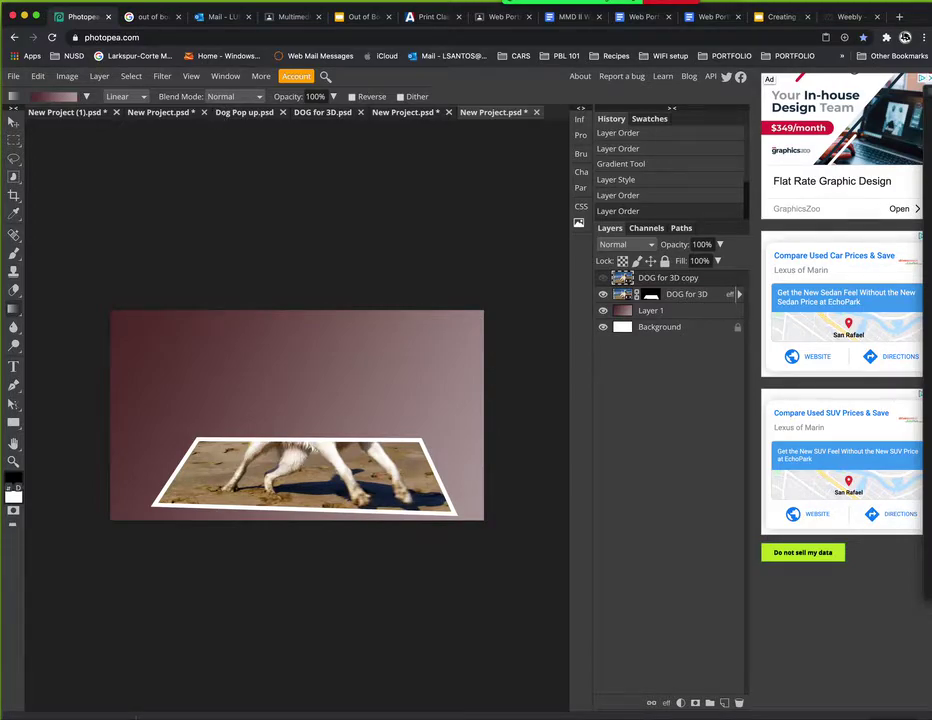
- Add a horizontal guide at 300 pixels
{"action": "left_click", "coordinate": [188, 77]}
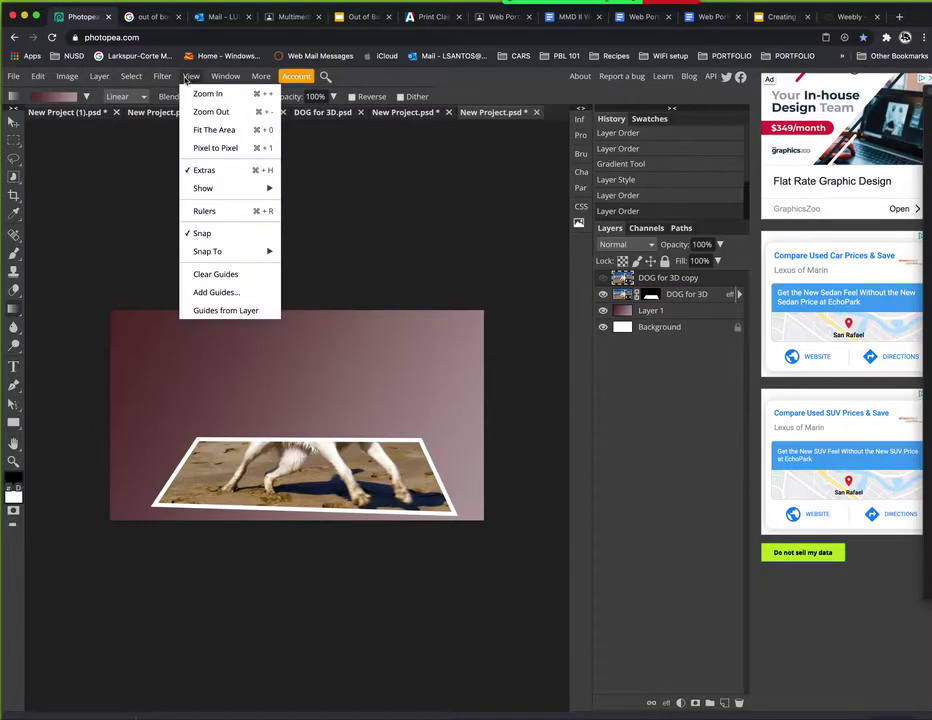
{"action": "left_click", "coordinate": [217, 292]}
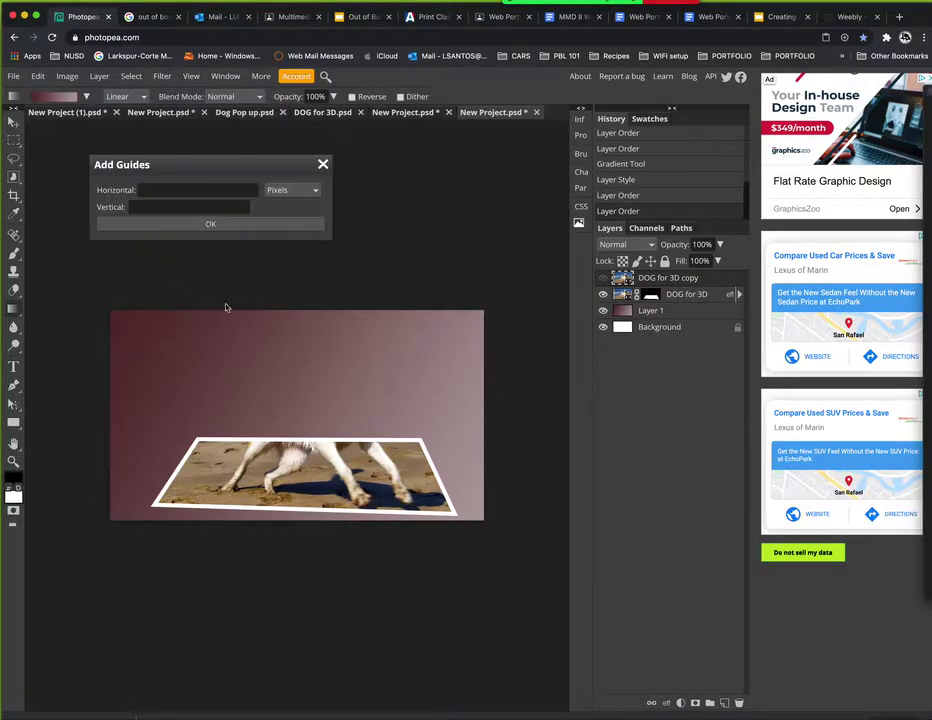
{"action": "left_click", "coordinate": [160, 190]}
{"action": "type", "text": "150"}
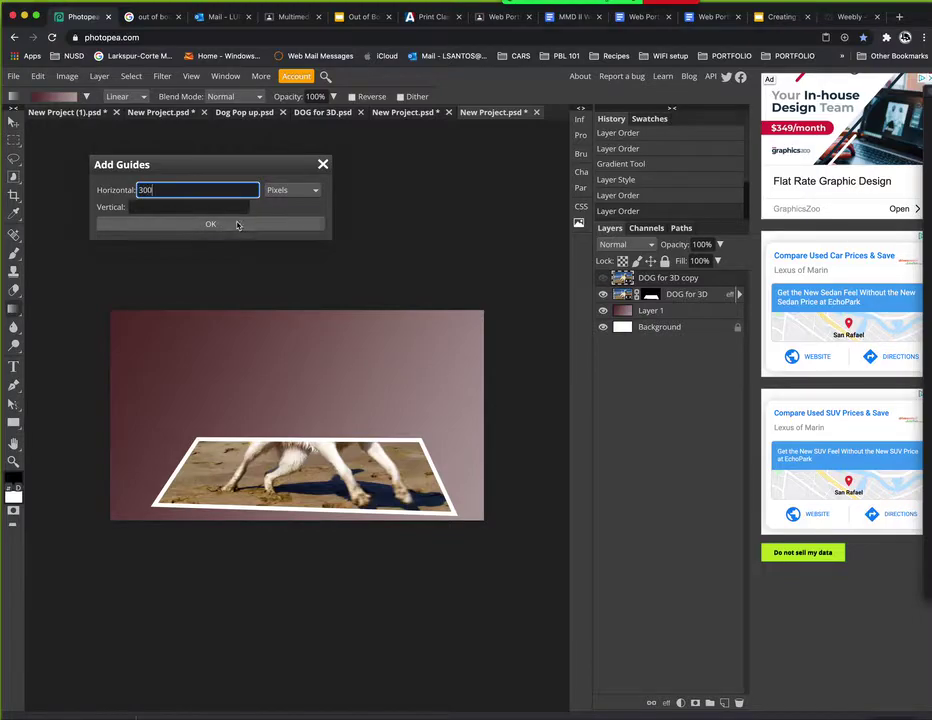
{"action": "left_click", "coordinate": [237, 224]}
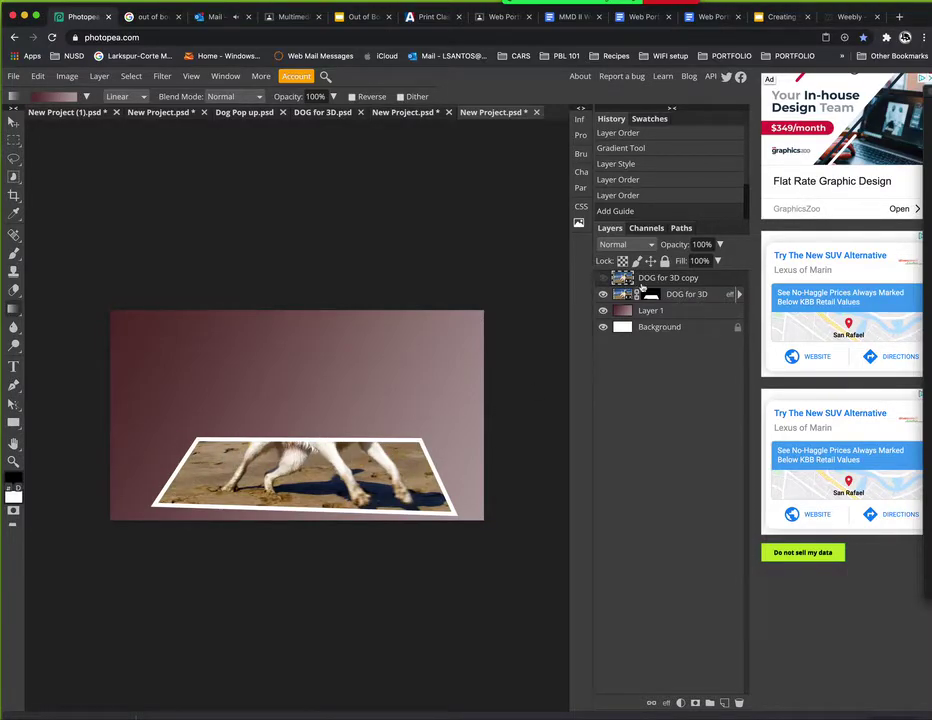
- Show the DOG for 3D copy layer and lower its opacity to 36%
{"action": "left_click", "coordinate": [603, 278]}
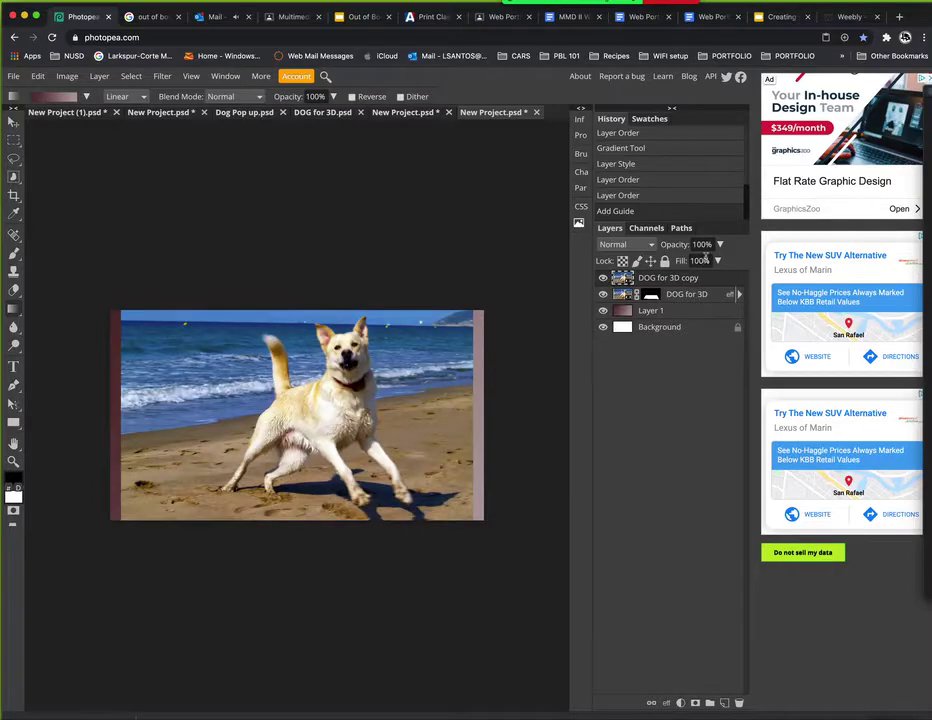
{"action": "left_click", "coordinate": [719, 244]}
{"action": "left_click_drag", "start_coordinate": [724, 261], "coordinate": [687, 268]}
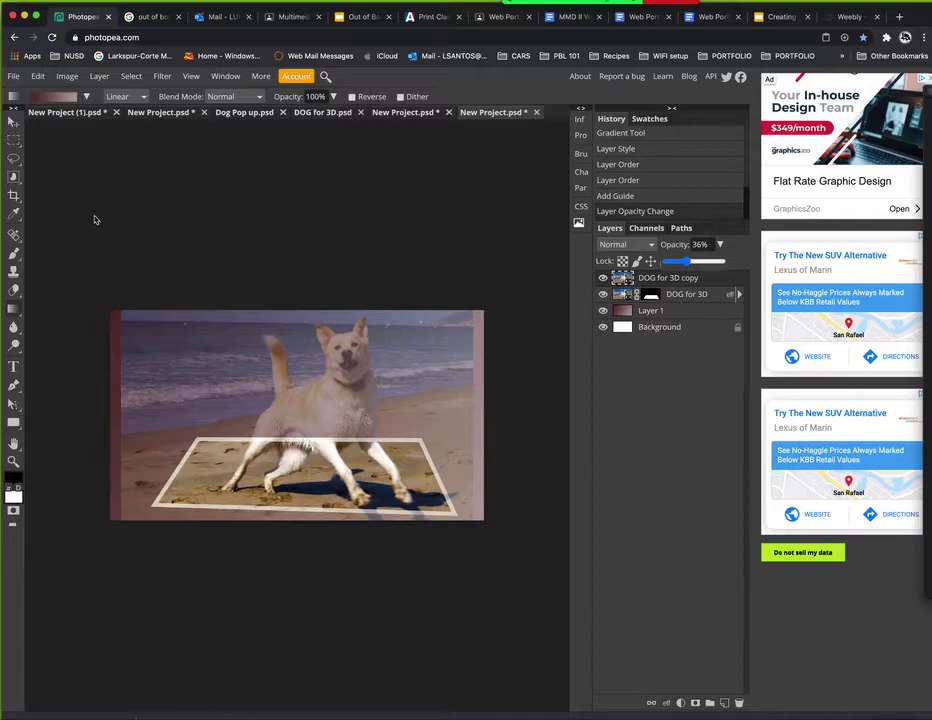
- Make a rectangular selection across the full canvas width, from the slab's back edge down to the canvas's lower edge
{"action": "left_click", "coordinate": [13, 158]}
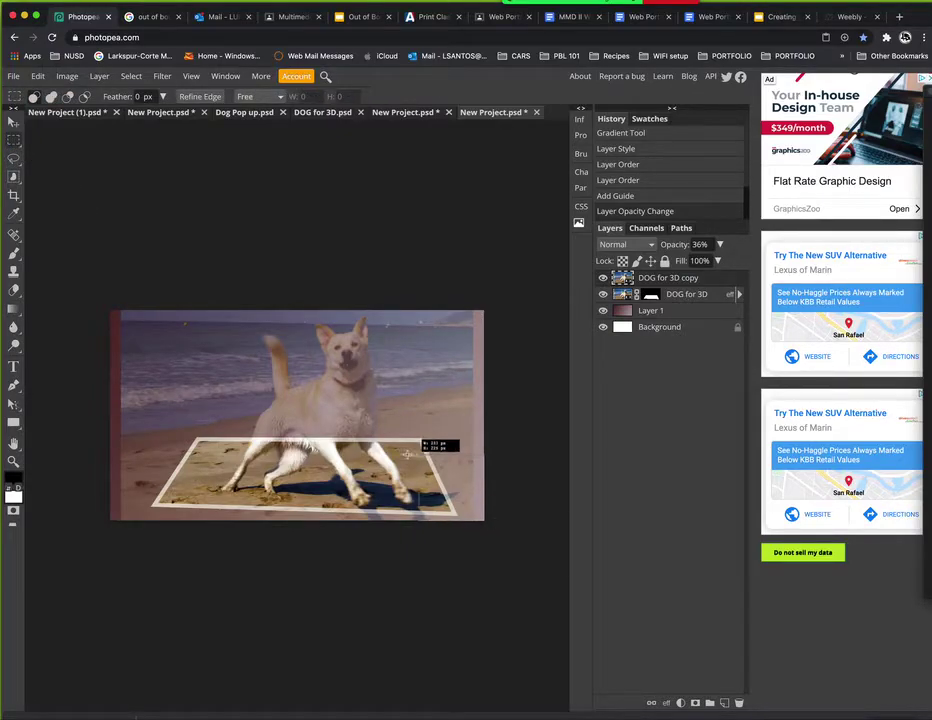
{"action": "left_click_drag", "start_coordinate": [407, 453], "coordinate": [92, 441]}
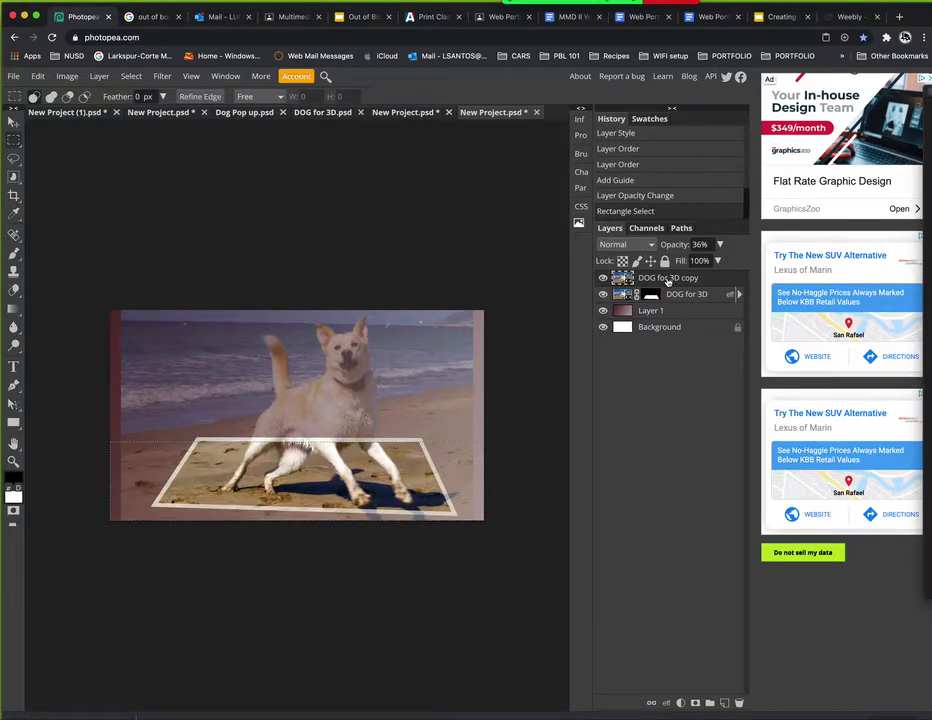
- Set the DOG for 3D copy layer's opacity to 100% and add a raster mask that hides the selected area
{"action": "left_click", "coordinate": [718, 246]}
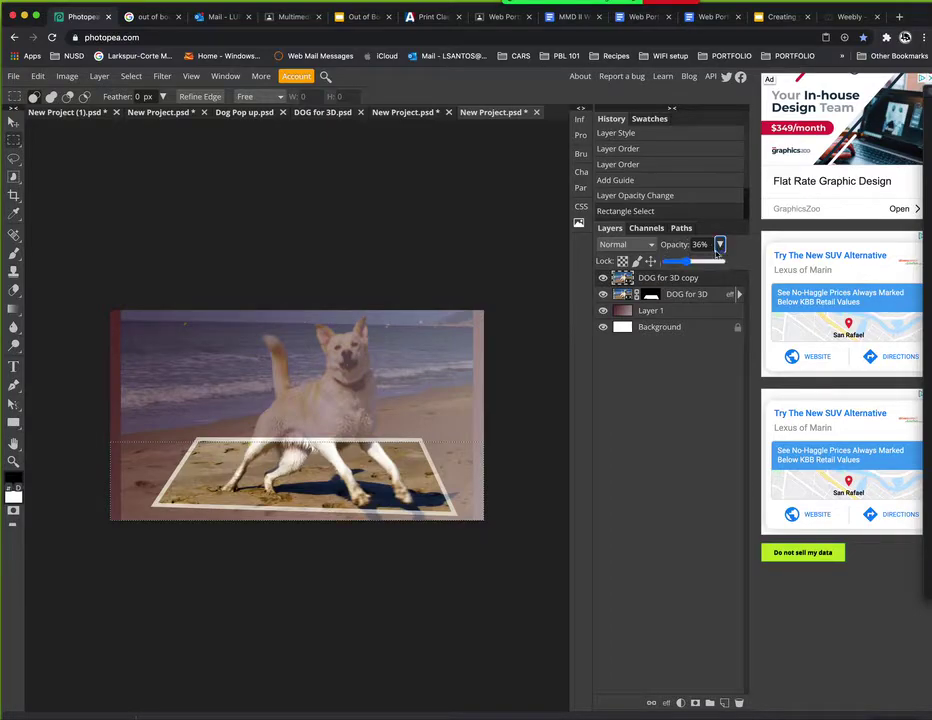
{"action": "left_click_drag", "start_coordinate": [718, 256], "coordinate": [772, 273]}
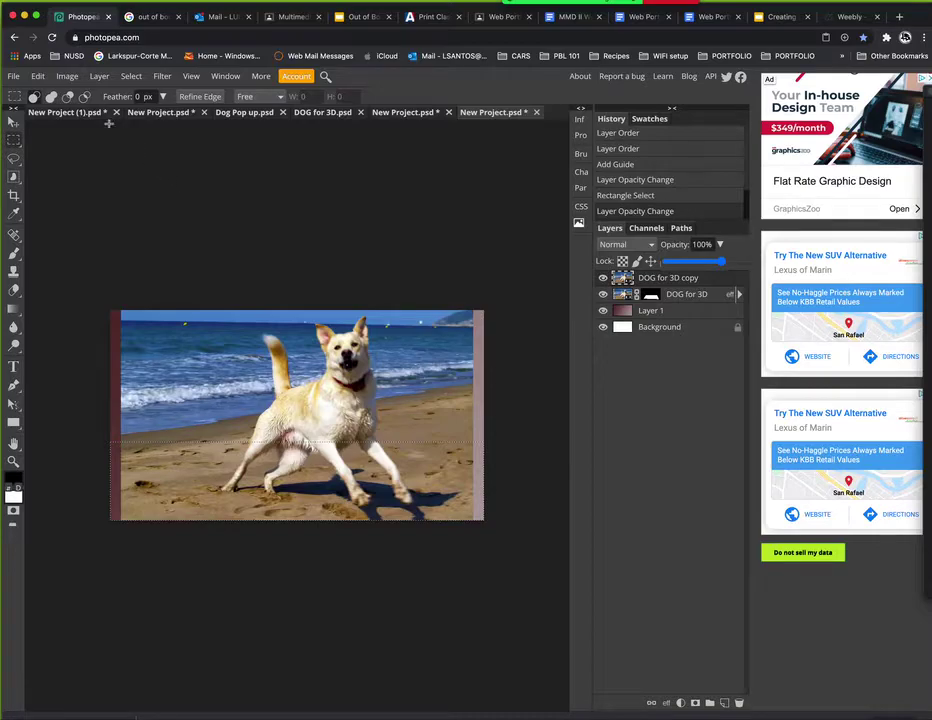
{"action": "left_click", "coordinate": [99, 77]}
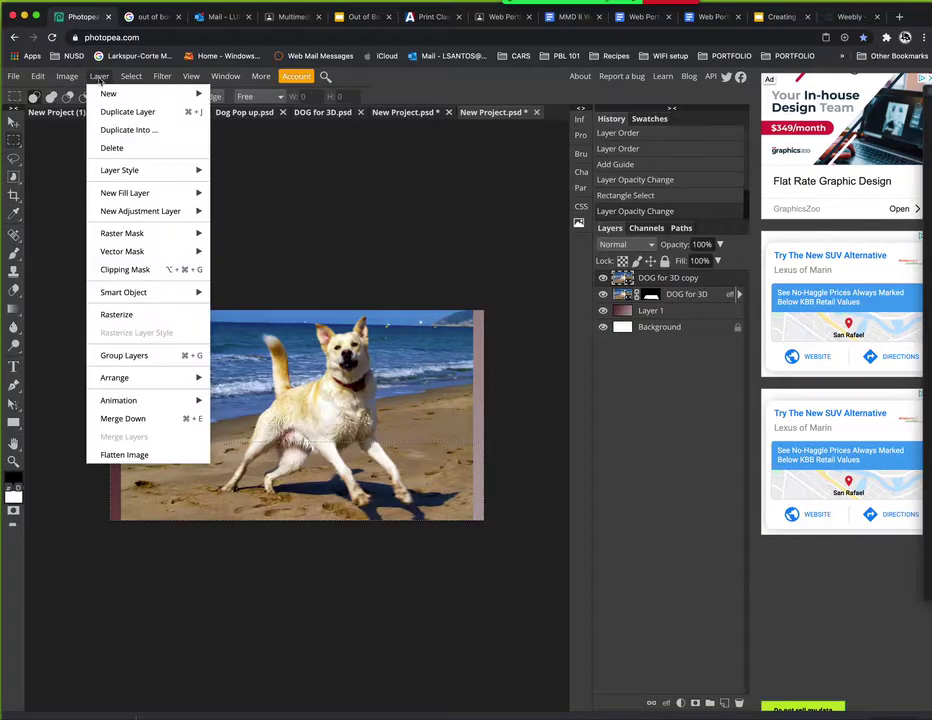
{"action": "mouse_move", "coordinate": [190, 233]}
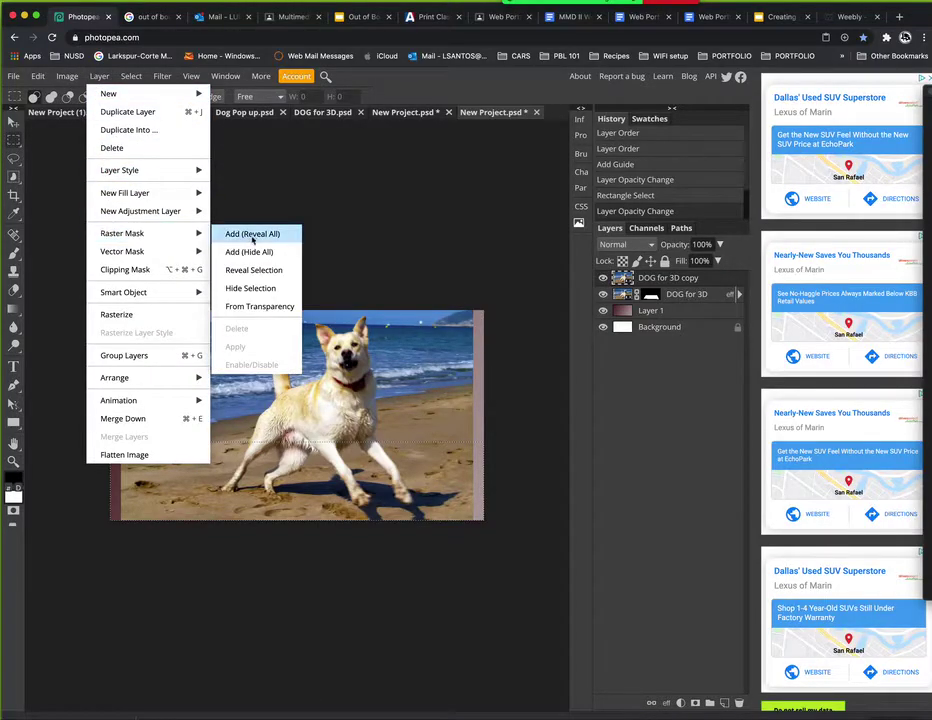
{"action": "left_click", "coordinate": [245, 288]}
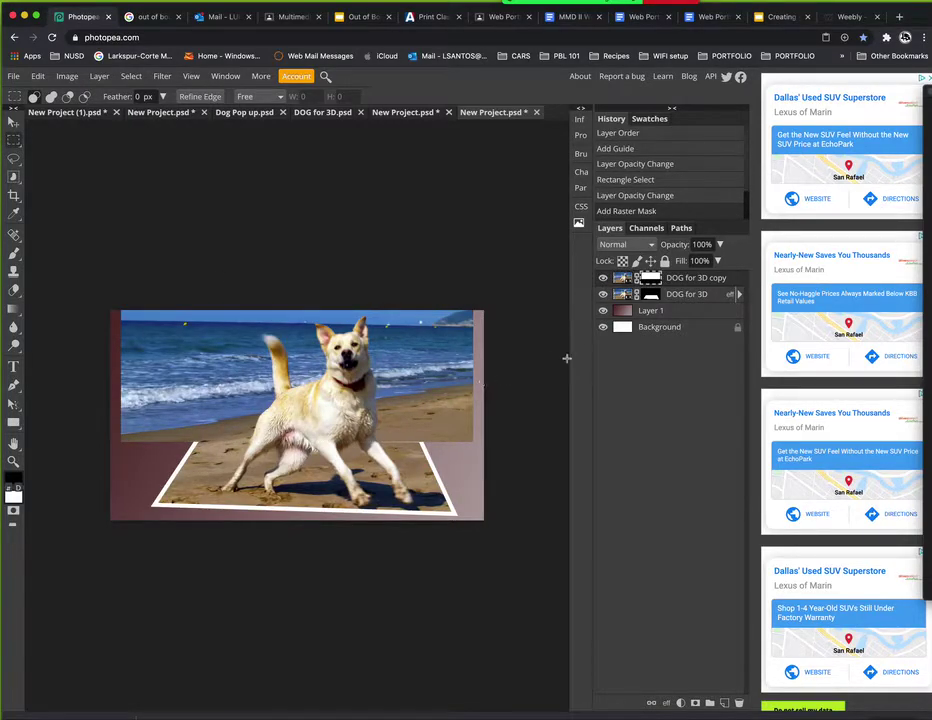
- Paint black with the Brush on the DOG for 3D copy mask over the sea beside the tail and across the dog's back
{"action": "left_click", "coordinate": [652, 279]}
{"action": "left_click", "coordinate": [14, 254]}
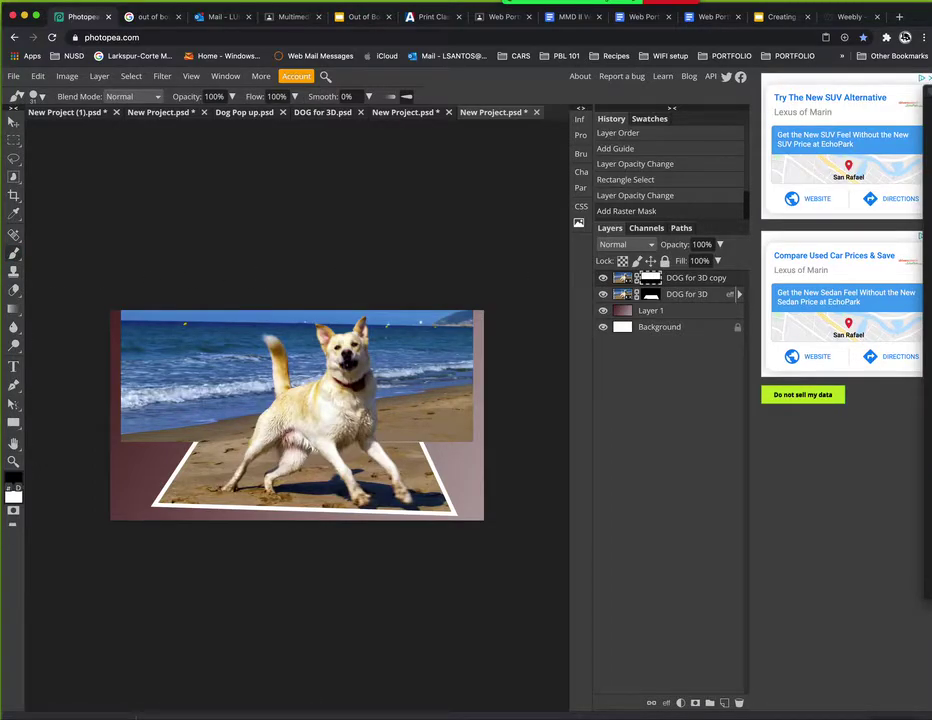
{"action": "mouse_move", "coordinate": [199, 361]}
{"action": "left_mouse_down"}
{"action": "mouse_move", "coordinate": [214, 385]}
{"action": "mouse_move", "coordinate": [212, 435]}
{"action": "mouse_move", "coordinate": [226, 436]}
{"action": "mouse_move", "coordinate": [203, 440]}
{"action": "left_mouse_up"}
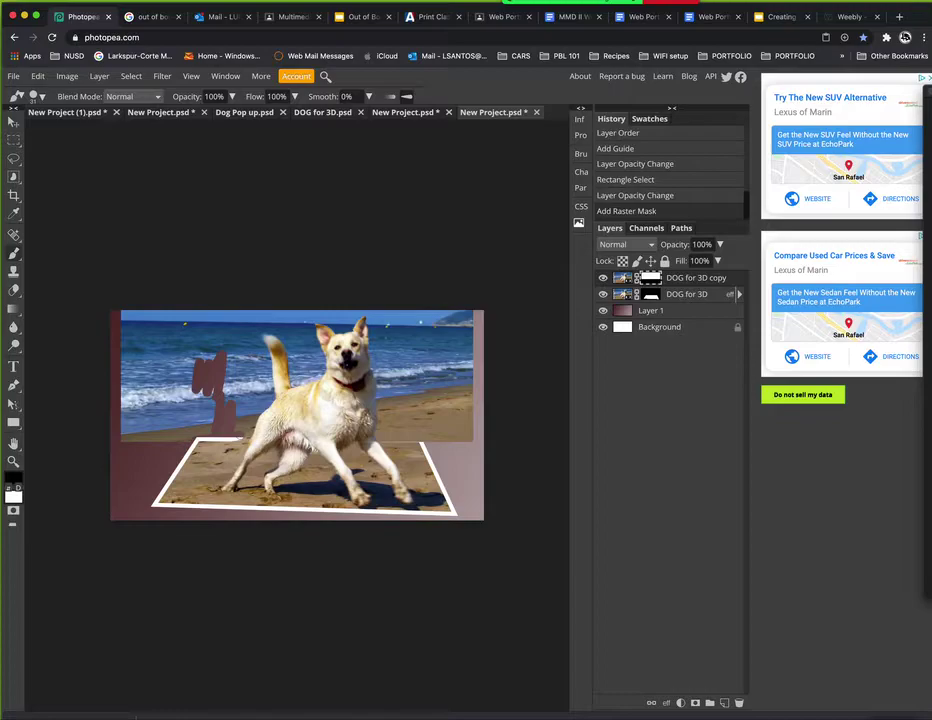
{"action": "left_click_drag", "start_coordinate": [226, 432], "coordinate": [308, 382]}
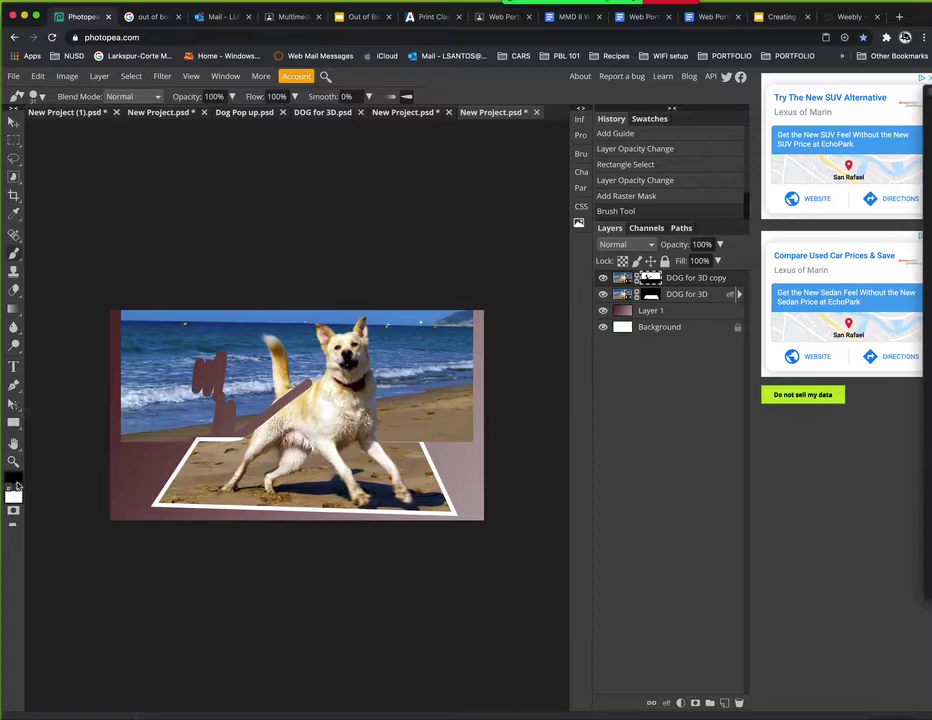
- Switch the brush to white and paint on the mask to restore the erased part of the dog's back
{"action": "left_click", "coordinate": [18, 487]}
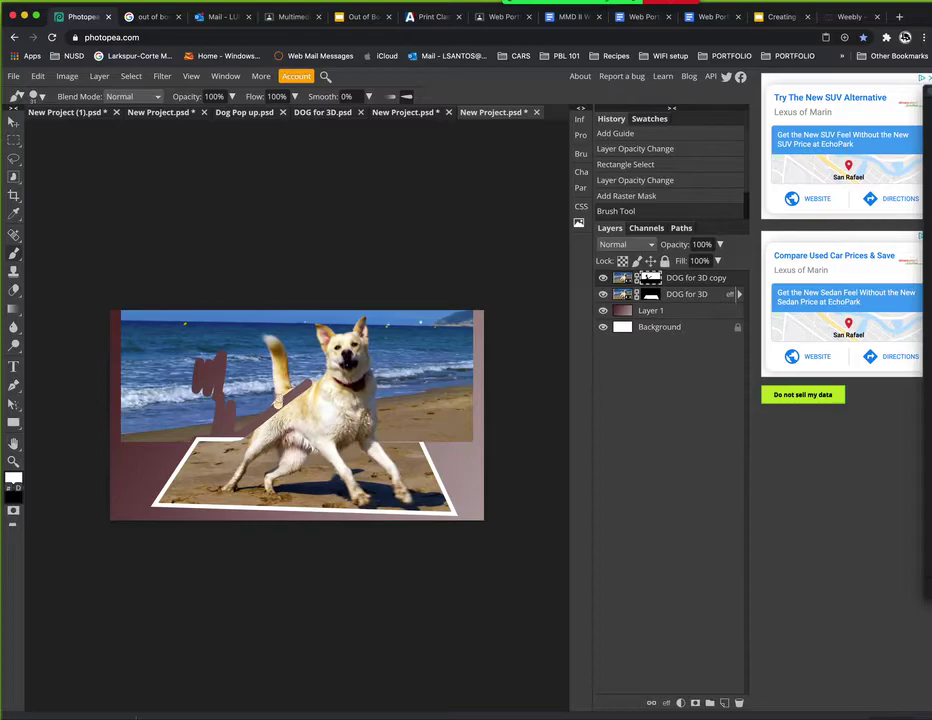
{"action": "mouse_move", "coordinate": [278, 403]}
{"action": "left_mouse_down"}
{"action": "mouse_move", "coordinate": [313, 386]}
{"action": "mouse_move", "coordinate": [265, 420]}
{"action": "left_mouse_up"}
{"action": "left_click", "coordinate": [197, 299]}
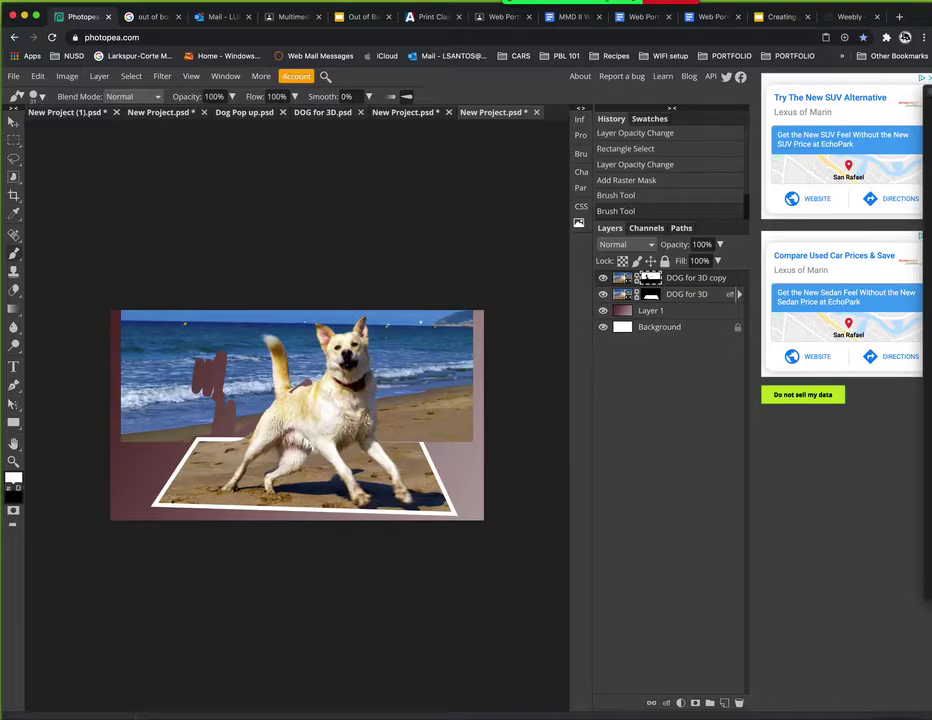
- Hide the sea and beach on both sides of and above the dog with black mask strokes, enlarging the brush to 113 px
{"action": "left_click", "coordinate": [16, 488]}
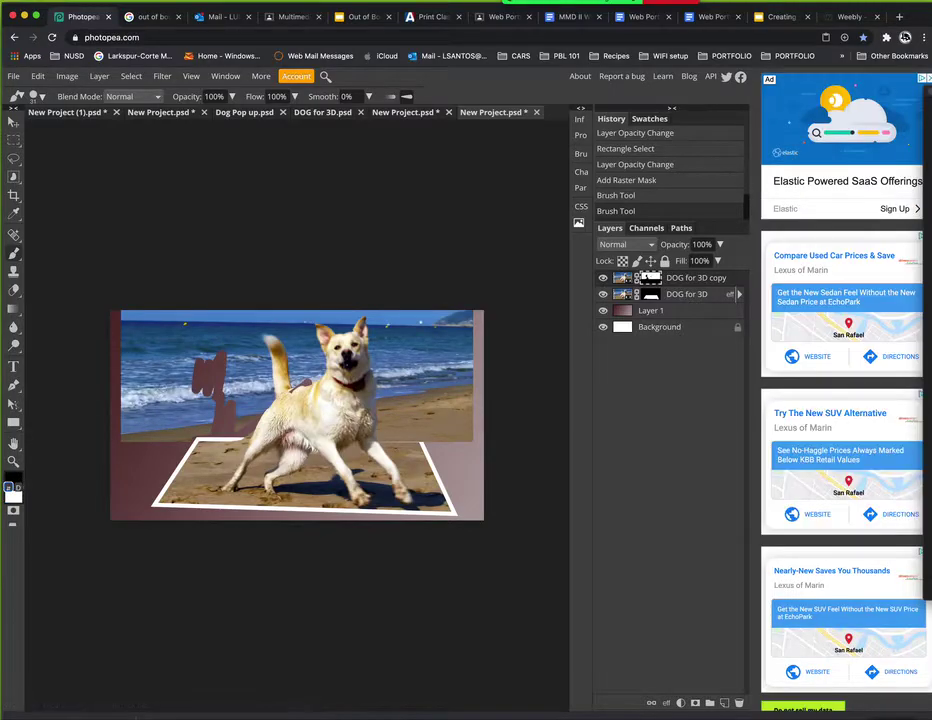
{"action": "mouse_move", "coordinate": [195, 412]}
{"action": "left_mouse_down"}
{"action": "mouse_move", "coordinate": [201, 400]}
{"action": "mouse_move", "coordinate": [140, 365]}
{"action": "mouse_move", "coordinate": [157, 362]}
{"action": "left_mouse_up"}
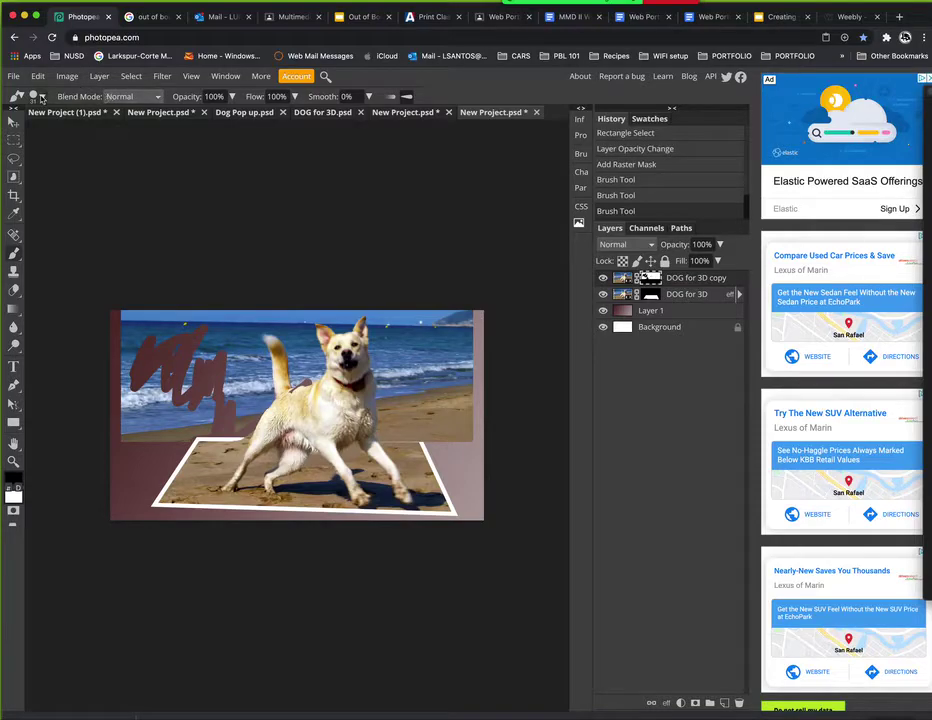
{"action": "left_click", "coordinate": [38, 96]}
{"action": "left_click_drag", "start_coordinate": [74, 130], "coordinate": [93, 130]}
{"action": "mouse_move", "coordinate": [136, 342]}
{"action": "left_mouse_down"}
{"action": "mouse_move", "coordinate": [154, 318]}
{"action": "mouse_move", "coordinate": [118, 418]}
{"action": "mouse_move", "coordinate": [138, 428]}
{"action": "mouse_move", "coordinate": [174, 422]}
{"action": "mouse_move", "coordinate": [214, 362]}
{"action": "mouse_move", "coordinate": [170, 336]}
{"action": "mouse_move", "coordinate": [188, 362]}
{"action": "mouse_move", "coordinate": [206, 338]}
{"action": "mouse_move", "coordinate": [232, 372]}
{"action": "mouse_move", "coordinate": [226, 326]}
{"action": "mouse_move", "coordinate": [236, 316]}
{"action": "left_mouse_up"}
{"action": "mouse_move", "coordinate": [222, 404]}
{"action": "left_mouse_down"}
{"action": "mouse_move", "coordinate": [204, 420]}
{"action": "mouse_move", "coordinate": [212, 416]}
{"action": "left_mouse_up"}
{"action": "mouse_move", "coordinate": [484, 436]}
{"action": "left_mouse_down"}
{"action": "mouse_move", "coordinate": [451, 332]}
{"action": "mouse_move", "coordinate": [436, 337]}
{"action": "mouse_move", "coordinate": [431, 412]}
{"action": "mouse_move", "coordinate": [459, 437]}
{"action": "mouse_move", "coordinate": [446, 435]}
{"action": "mouse_move", "coordinate": [451, 445]}
{"action": "mouse_move", "coordinate": [436, 429]}
{"action": "mouse_move", "coordinate": [402, 423]}
{"action": "mouse_move", "coordinate": [424, 343]}
{"action": "mouse_move", "coordinate": [411, 335]}
{"action": "mouse_move", "coordinate": [400, 372]}
{"action": "left_mouse_up"}
{"action": "mouse_move", "coordinate": [352, 296]}
{"action": "left_mouse_down"}
{"action": "mouse_move", "coordinate": [300, 305]}
{"action": "mouse_move", "coordinate": [318, 293]}
{"action": "mouse_move", "coordinate": [278, 302]}
{"action": "left_mouse_up"}
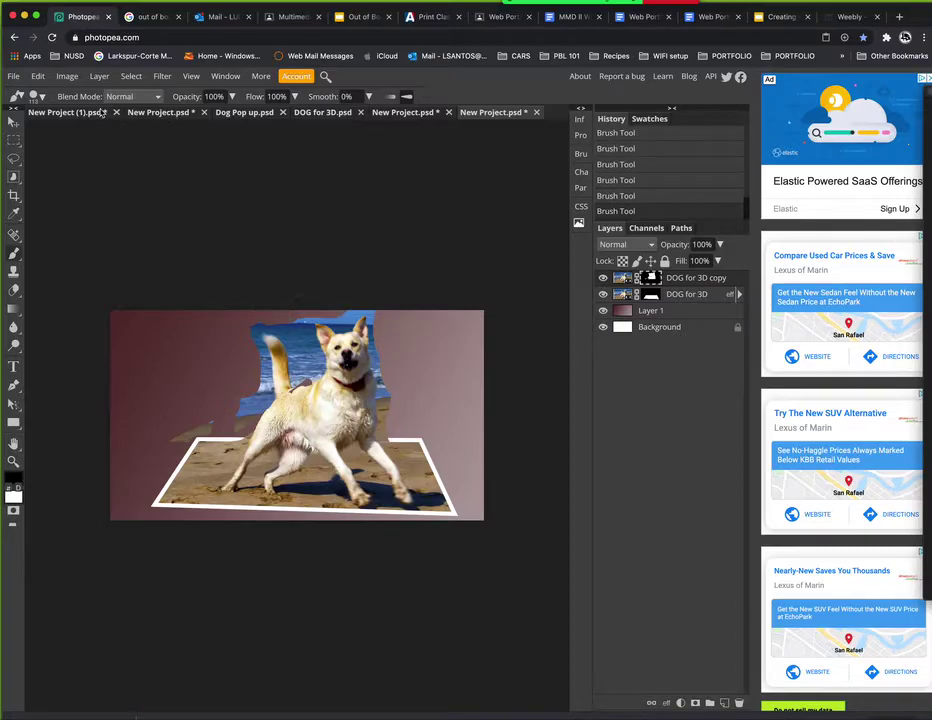
- Reduce the brush size to 4 px and paint thin black mask strokes over the sea beside the dog's ear
{"action": "key", "text": "ctrl+plus"}
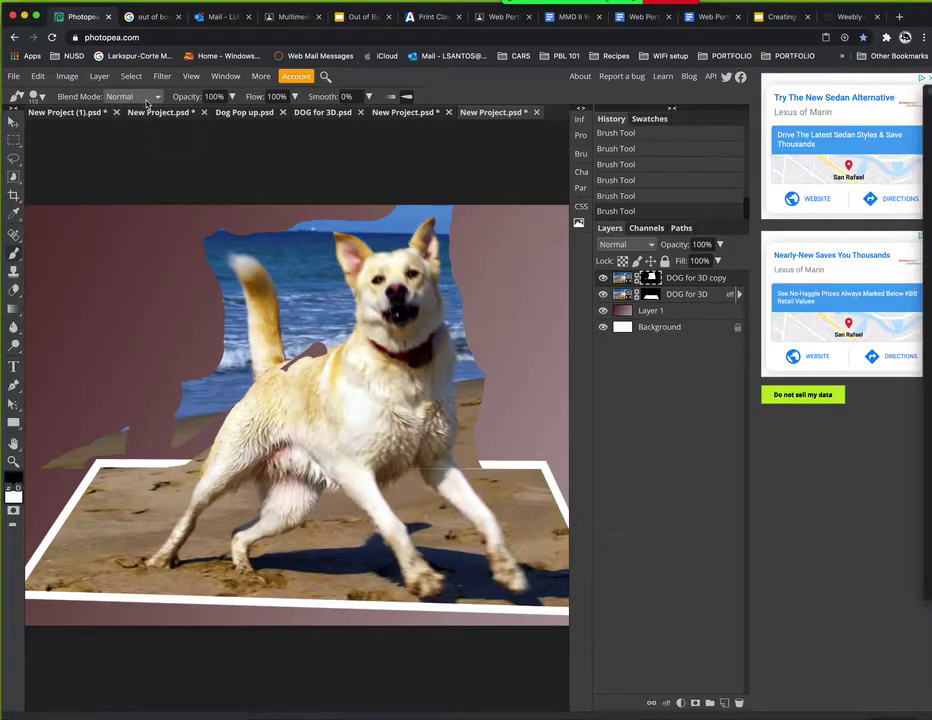
{"action": "left_click", "coordinate": [38, 96]}
{"action": "left_click_drag", "start_coordinate": [92, 130], "coordinate": [50, 131]}
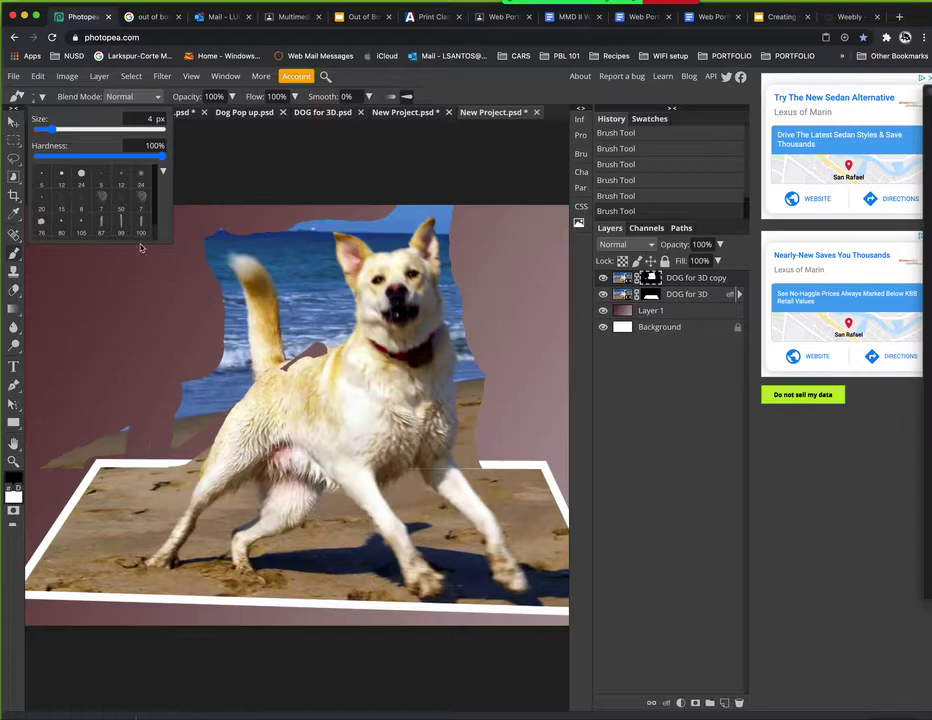
{"action": "key", "text": "Escape"}
{"action": "left_click_drag", "start_coordinate": [298, 246], "coordinate": [320, 244]}
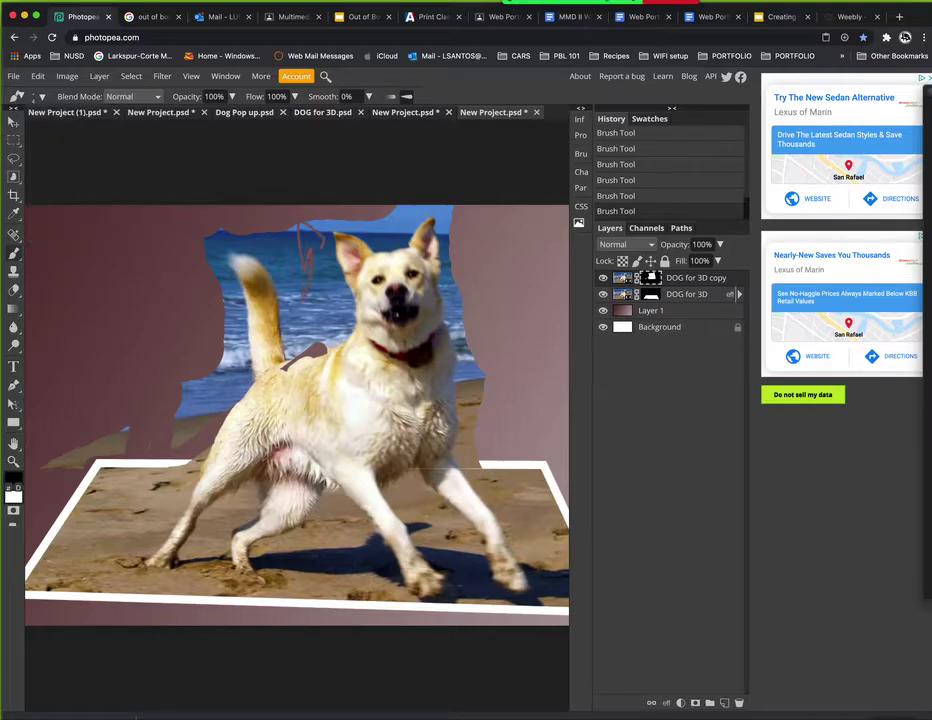
- Set the brush size to 22 px and paint black on the mask over the sea around the tail and between tail and head
{"action": "left_click", "coordinate": [39, 96]}
{"action": "left_click_drag", "start_coordinate": [51, 129], "coordinate": [67, 129]}
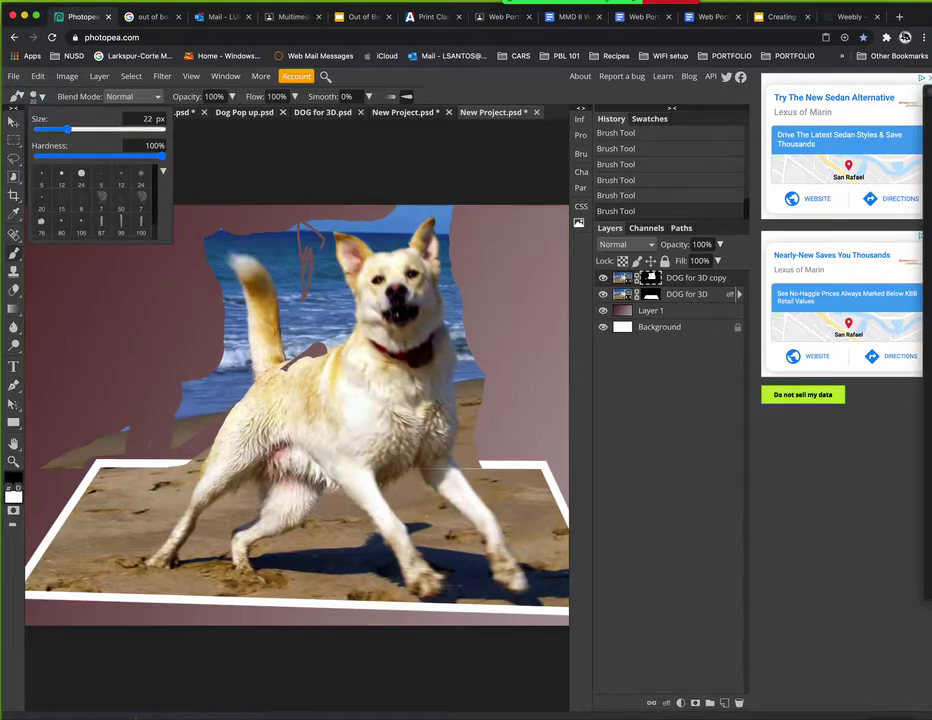
{"action": "left_click", "coordinate": [287, 250]}
{"action": "mouse_move", "coordinate": [287, 250]}
{"action": "left_mouse_down"}
{"action": "mouse_move", "coordinate": [295, 331]}
{"action": "mouse_move", "coordinate": [329, 313]}
{"action": "mouse_move", "coordinate": [325, 329]}
{"action": "mouse_move", "coordinate": [290, 345]}
{"action": "left_mouse_up"}
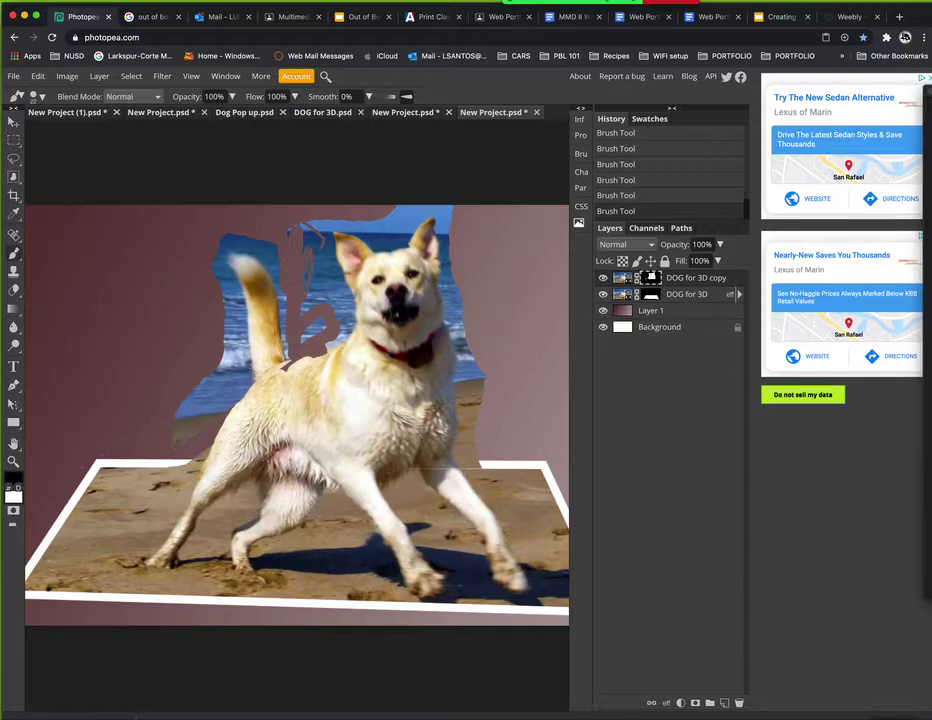
{"action": "mouse_move", "coordinate": [188, 438]}
{"action": "left_mouse_down"}
{"action": "mouse_move", "coordinate": [222, 386]}
{"action": "mouse_move", "coordinate": [215, 410]}
{"action": "left_mouse_up"}
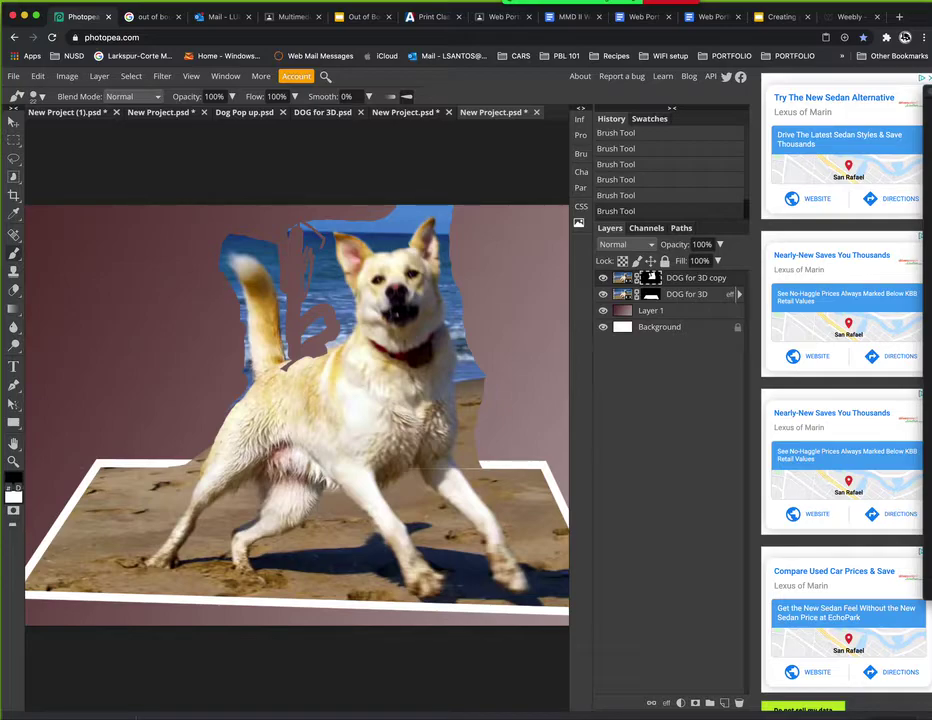
{"action": "left_click_drag", "start_coordinate": [278, 249], "coordinate": [228, 246]}
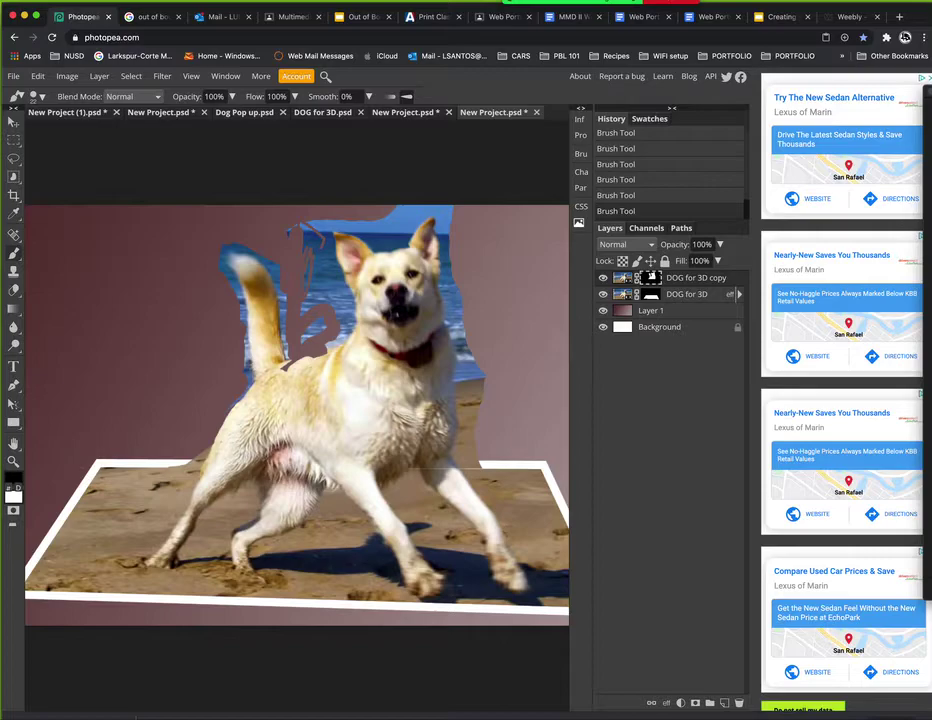
{"action": "mouse_move", "coordinate": [294, 231]}
{"action": "left_mouse_down"}
{"action": "mouse_move", "coordinate": [312, 246]}
{"action": "mouse_move", "coordinate": [307, 333]}
{"action": "mouse_move", "coordinate": [322, 324]}
{"action": "mouse_move", "coordinate": [320, 266]}
{"action": "left_mouse_up"}
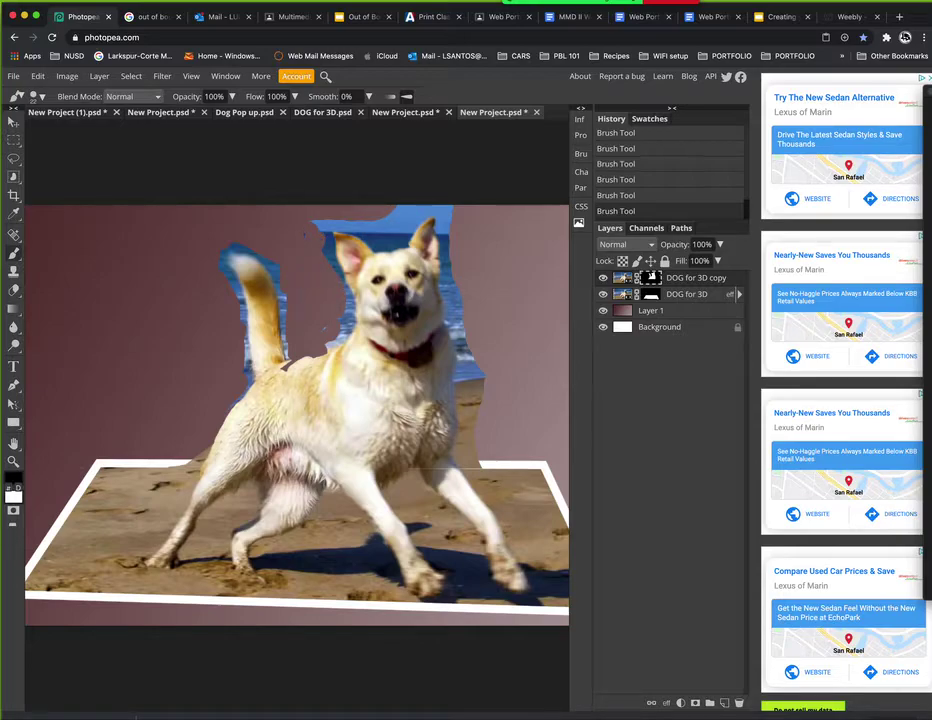
{"action": "scroll", "coordinate": [297, 425], "scroll_direction": "up", "scroll_amount": 2}
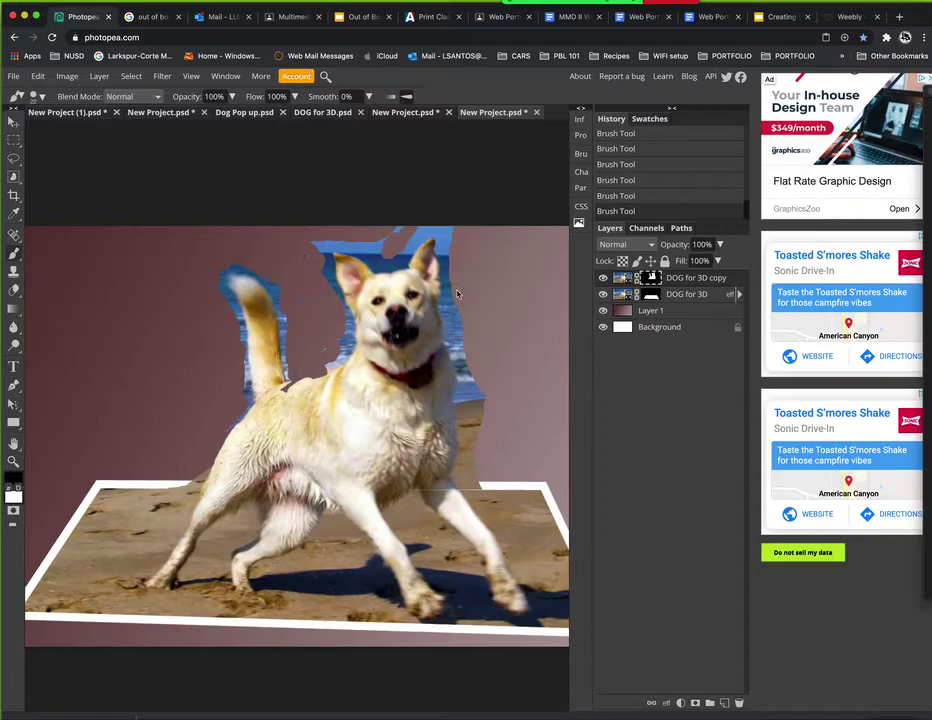
- Select the layer mask of the DOG for 3D layer
{"action": "key", "text": "ctrl+minus"}
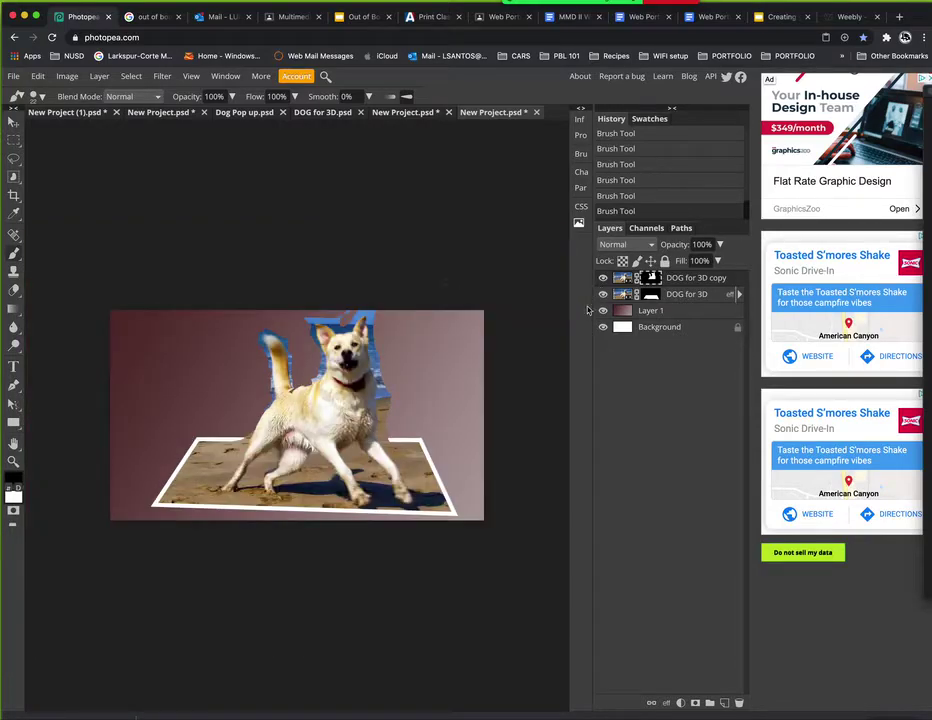
{"action": "left_click", "coordinate": [651, 295]}
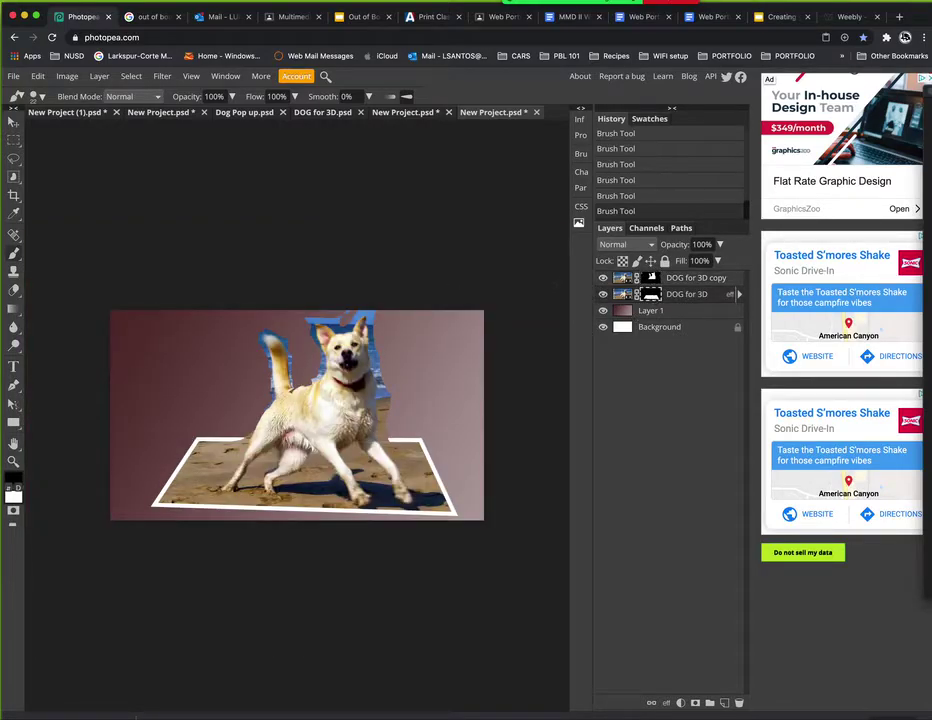
{"action": "left_click", "coordinate": [99, 76]}
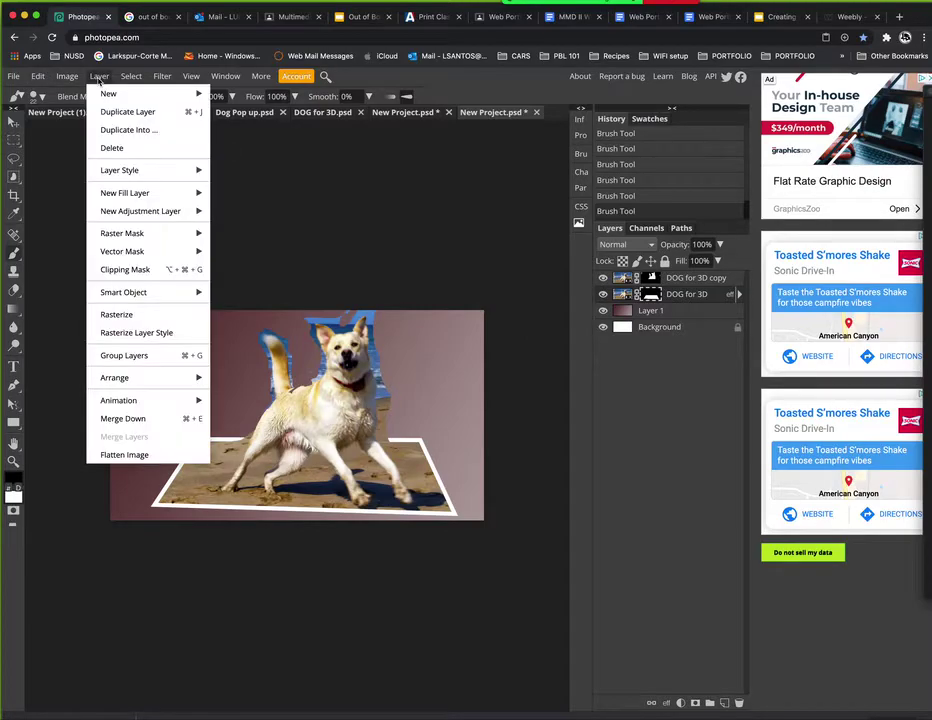
{"action": "mouse_move", "coordinate": [119, 170]}
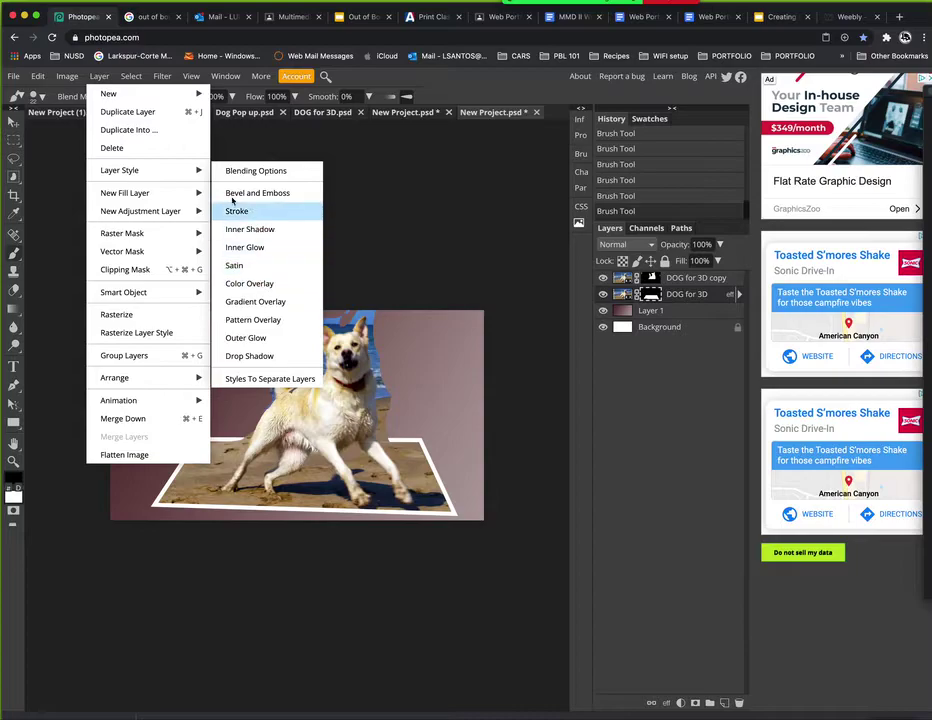
{"action": "left_click", "coordinate": [42, 77]}
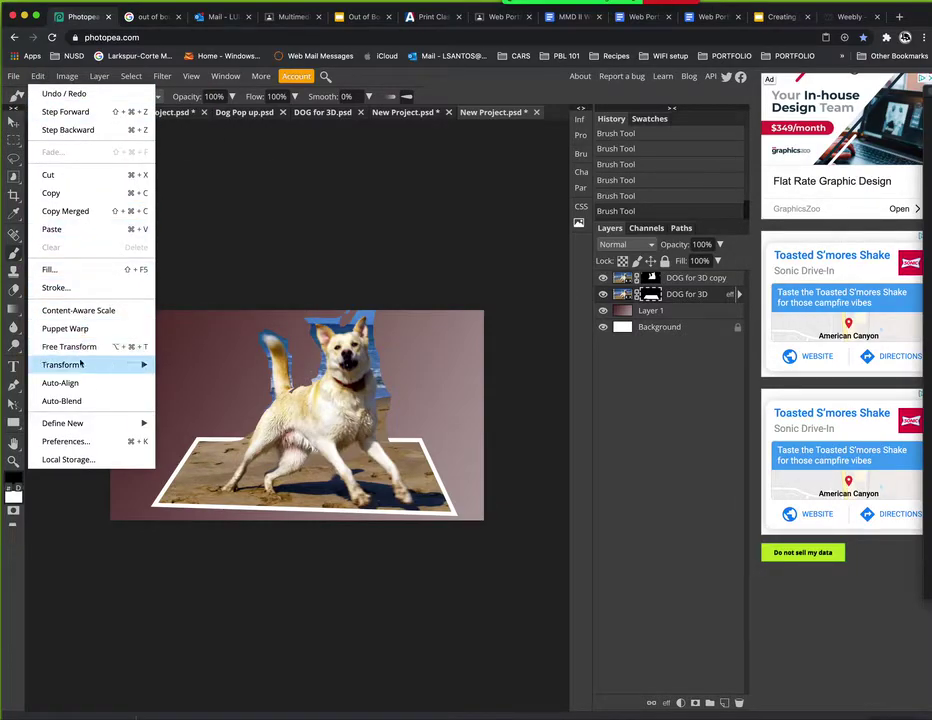
{"action": "mouse_move", "coordinate": [82, 364]}
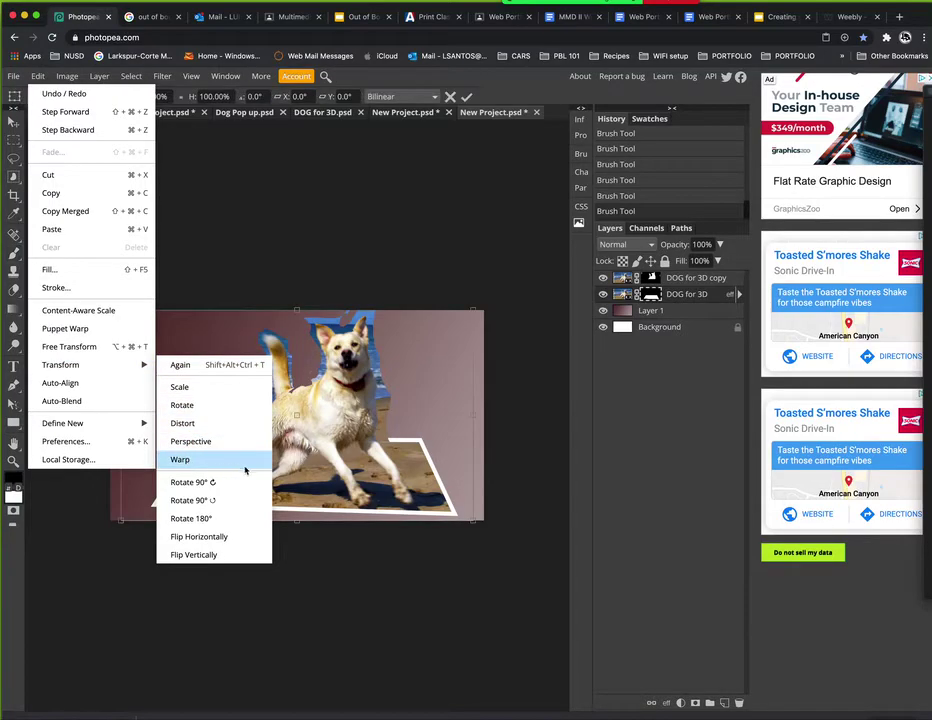
{"action": "left_click", "coordinate": [476, 521]}
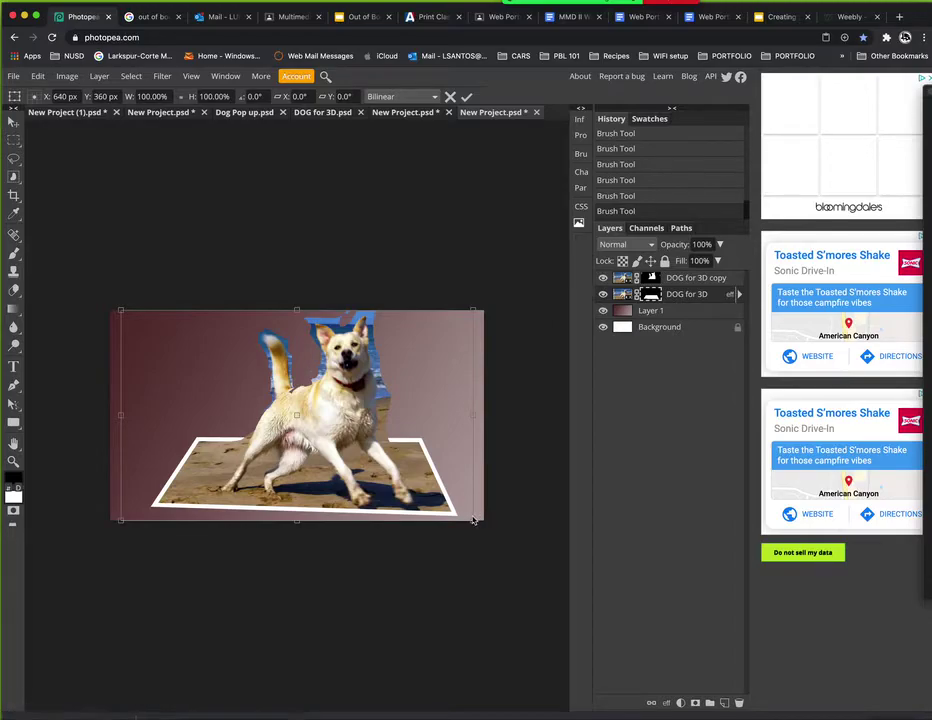
{"action": "key", "text": "Escape"}
{"action": "key", "text": "b"}
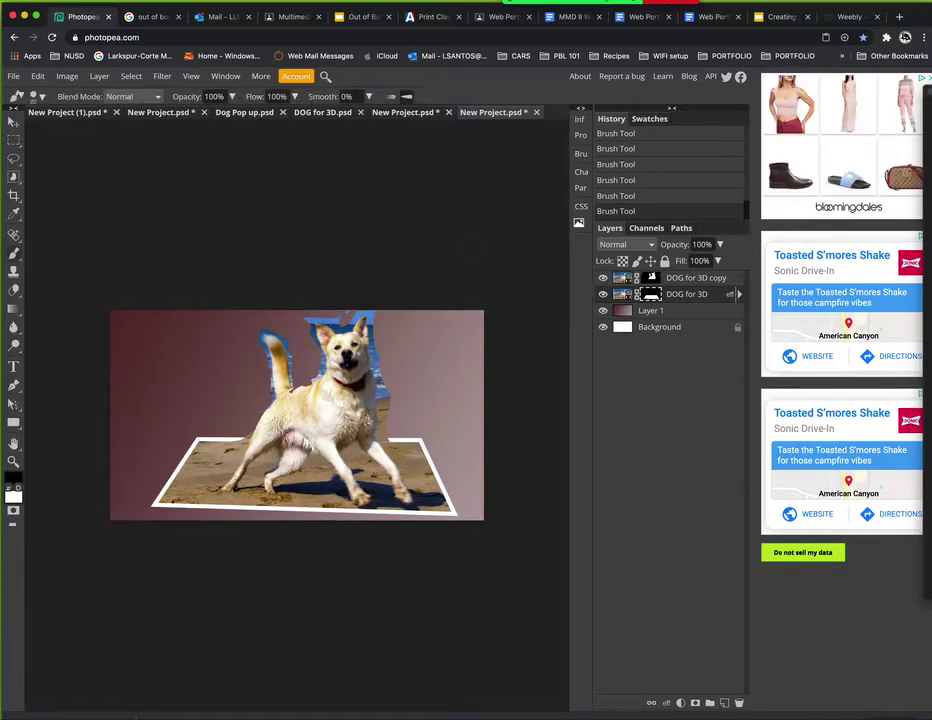
- Add a drop shadow to the DOG for 3D layer with 16% opacity, 76° angle, 37 px distance and 12% spread
{"action": "left_click", "coordinate": [99, 77]}
{"action": "left_click", "coordinate": [120, 170]}
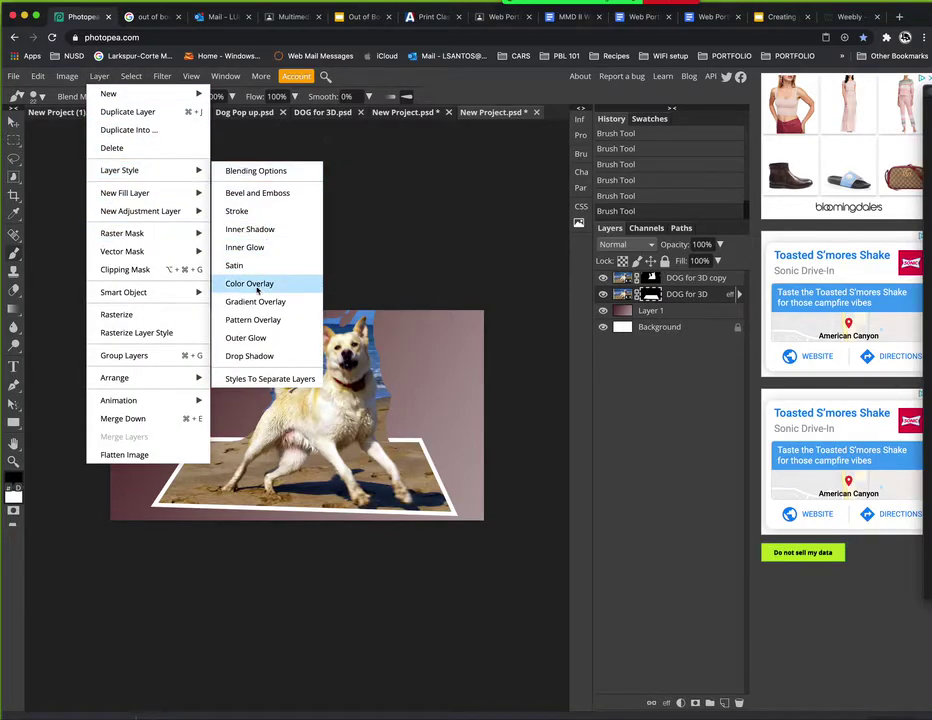
{"action": "left_click", "coordinate": [248, 356]}
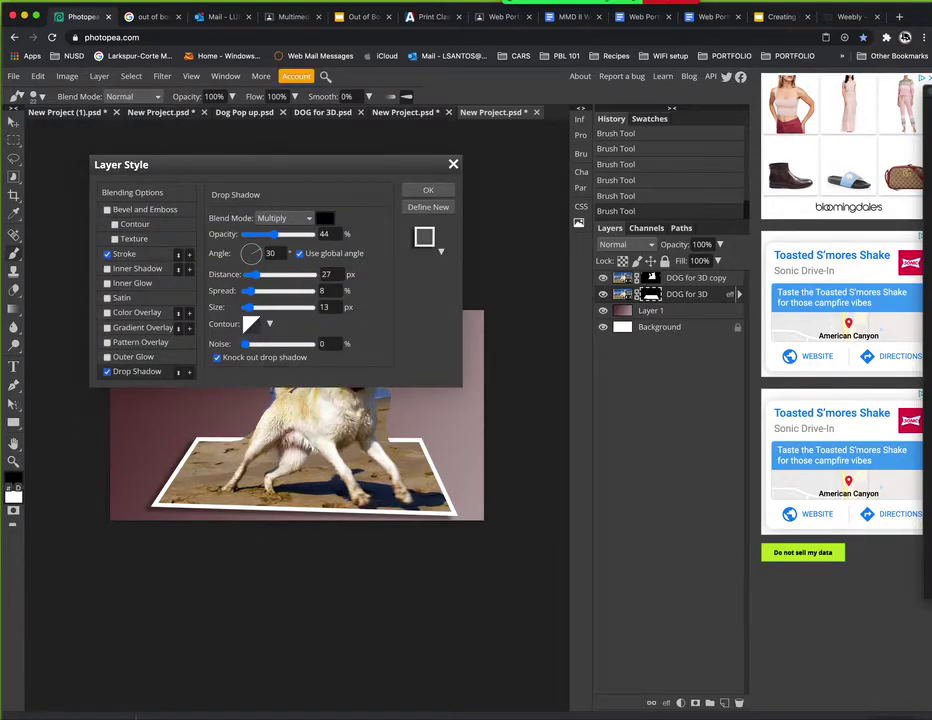
{"action": "left_click_drag", "start_coordinate": [263, 253], "coordinate": [257, 243]}
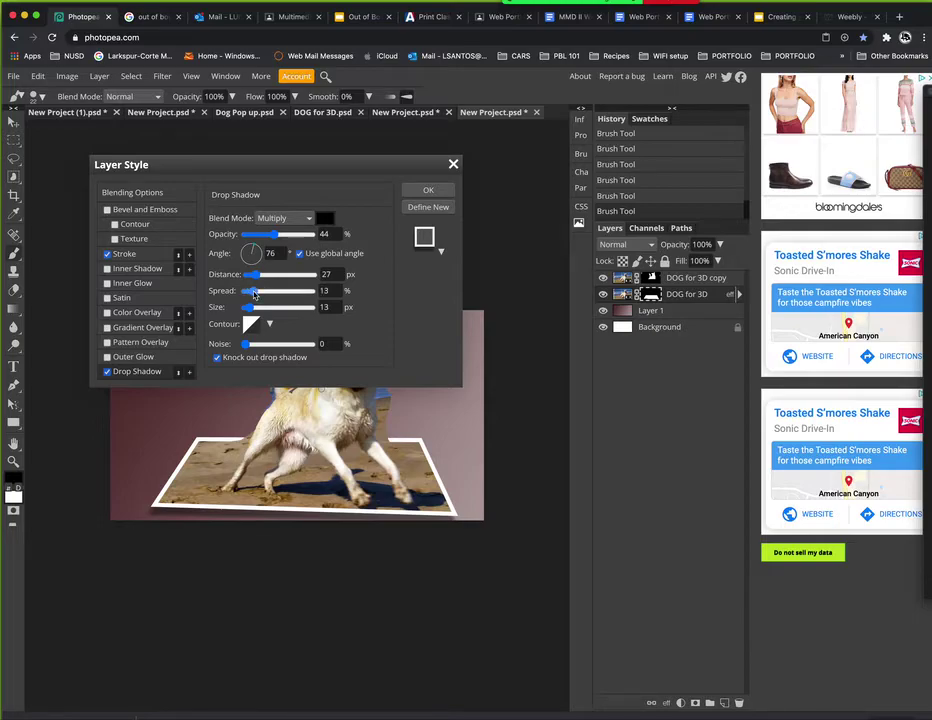
{"action": "left_click", "coordinate": [253, 292]}
{"action": "left_click_drag", "start_coordinate": [255, 275], "coordinate": [264, 280]}
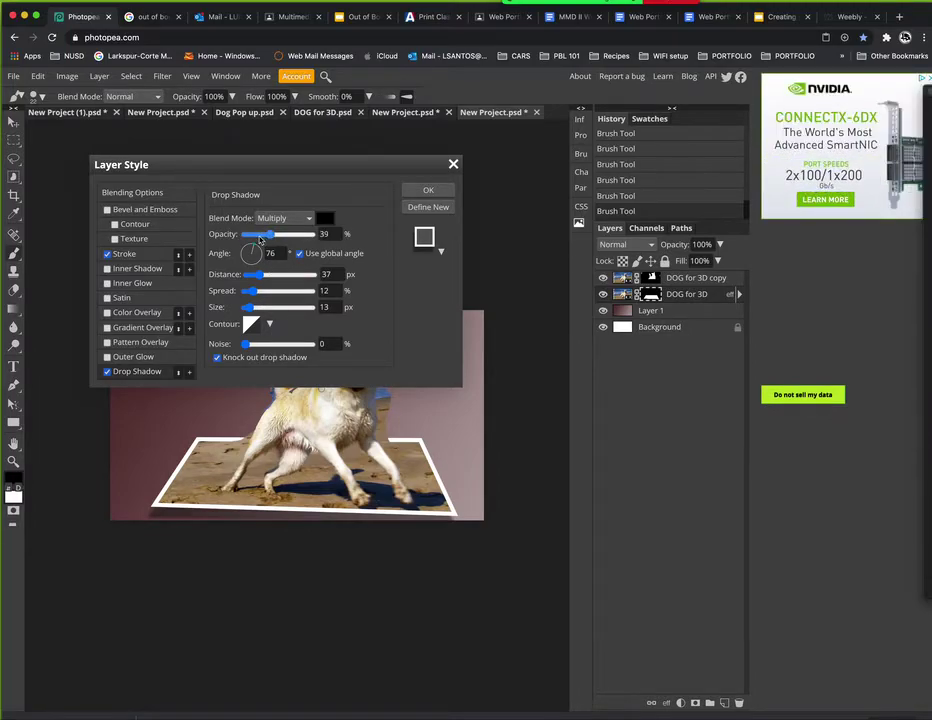
{"action": "left_click_drag", "start_coordinate": [268, 240], "coordinate": [256, 238]}
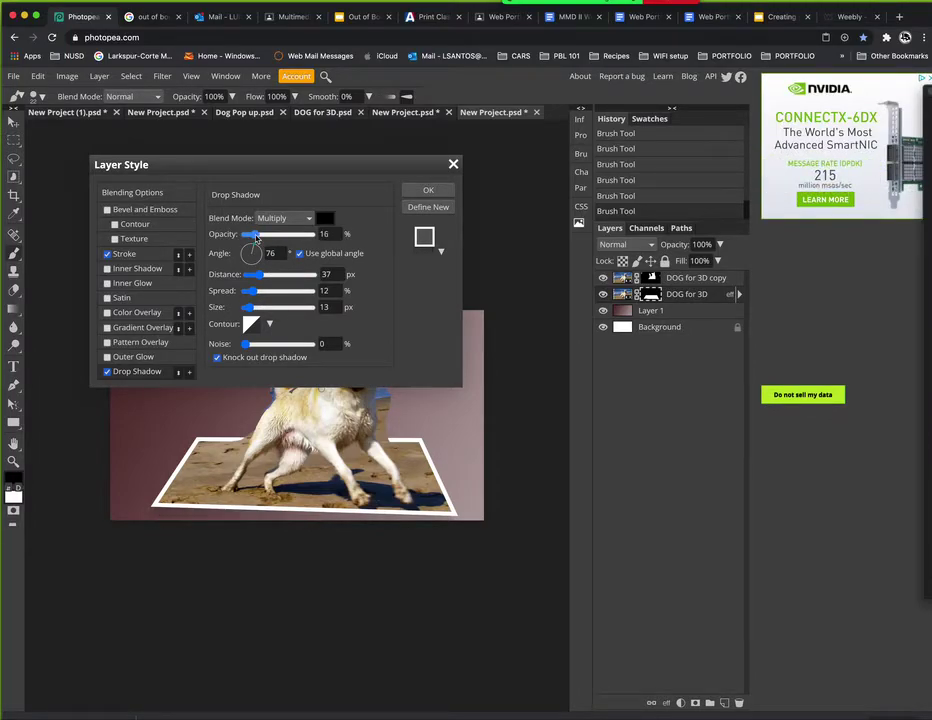
{"action": "left_click", "coordinate": [427, 190]}
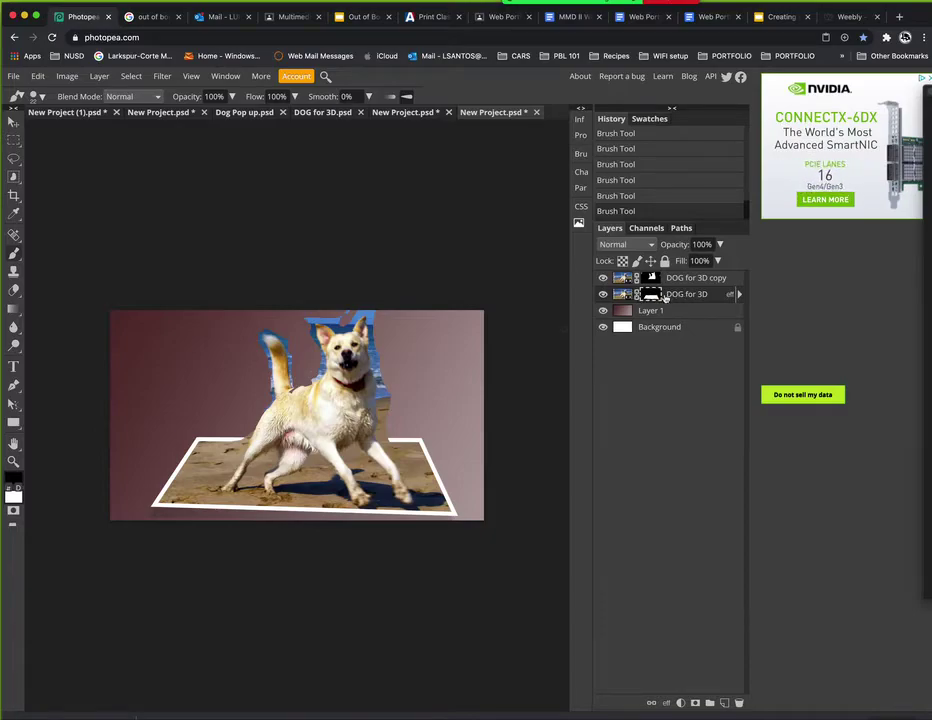
- Rasterize the DOG for 3D smart object and unlink its raster mask
{"action": "left_click", "coordinate": [531, 374]}
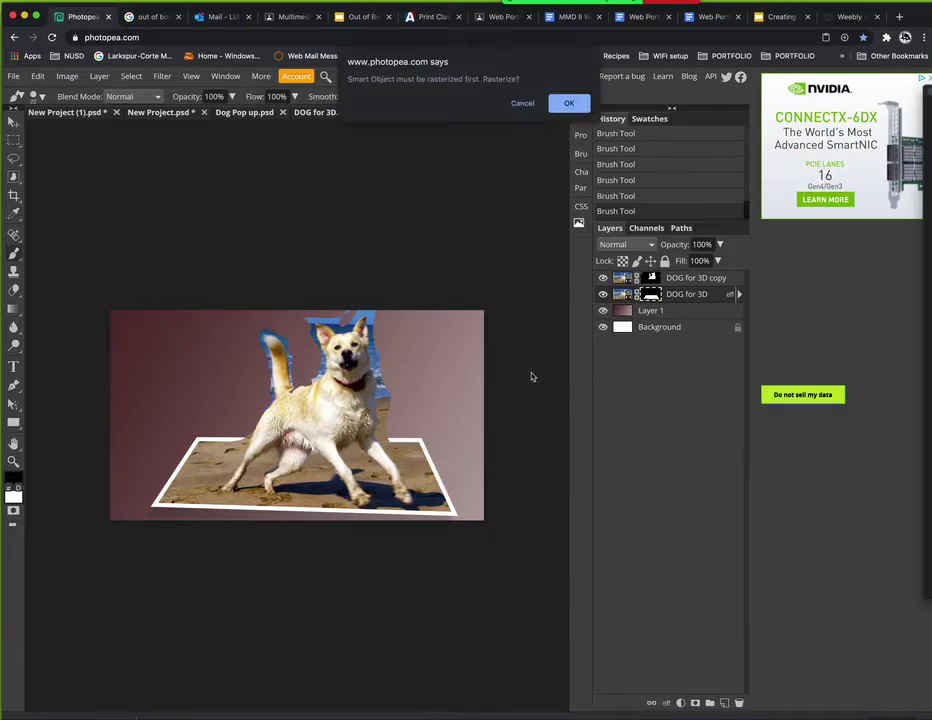
{"action": "left_click", "coordinate": [574, 106]}
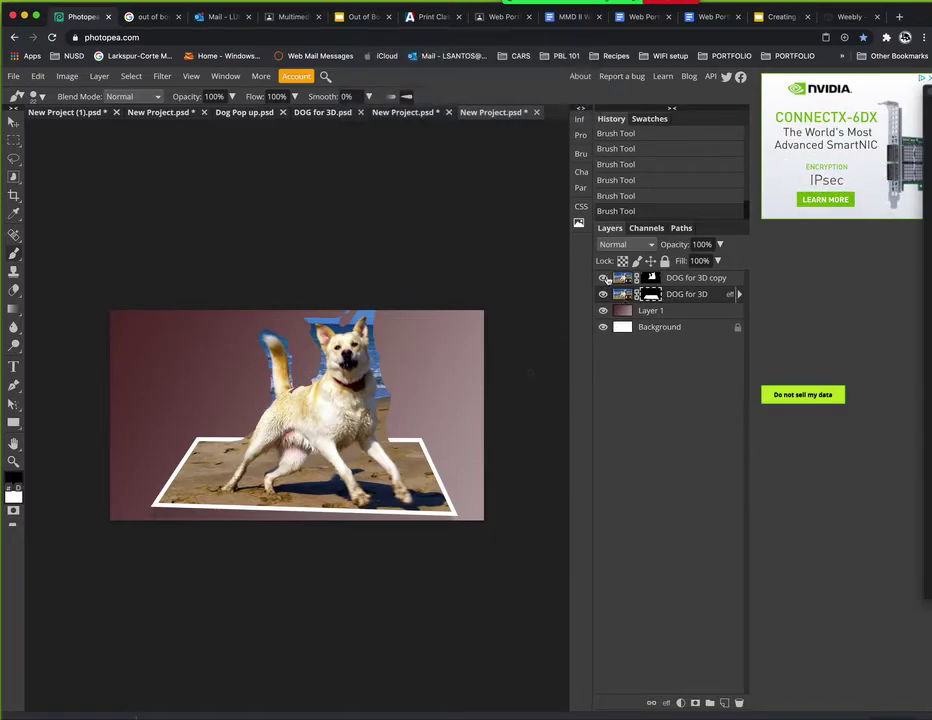
{"action": "left_click", "coordinate": [14, 122]}
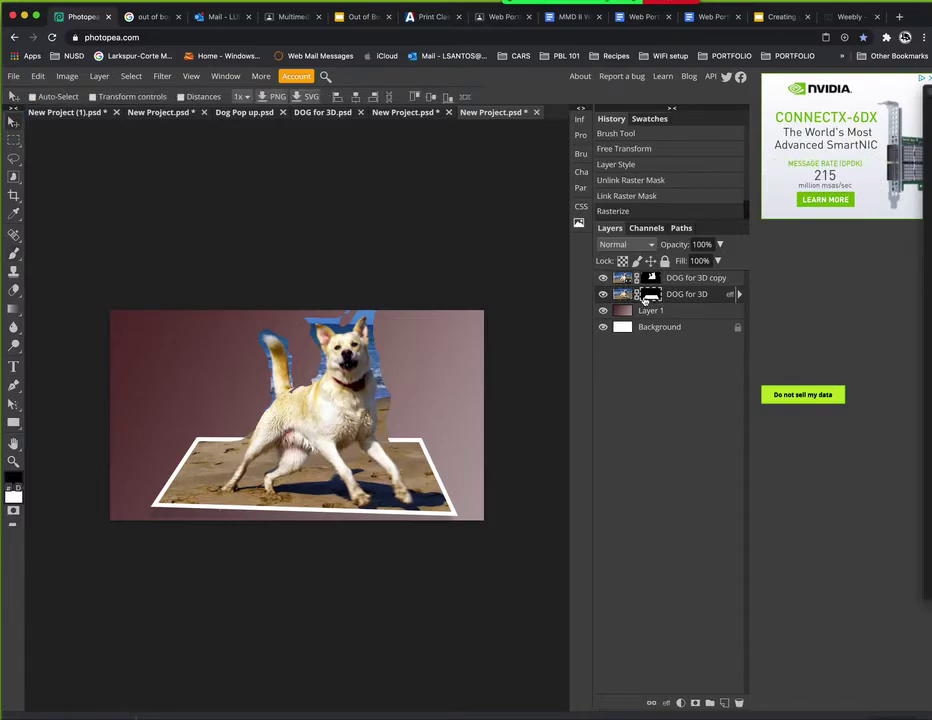
{"action": "left_click", "coordinate": [638, 295]}
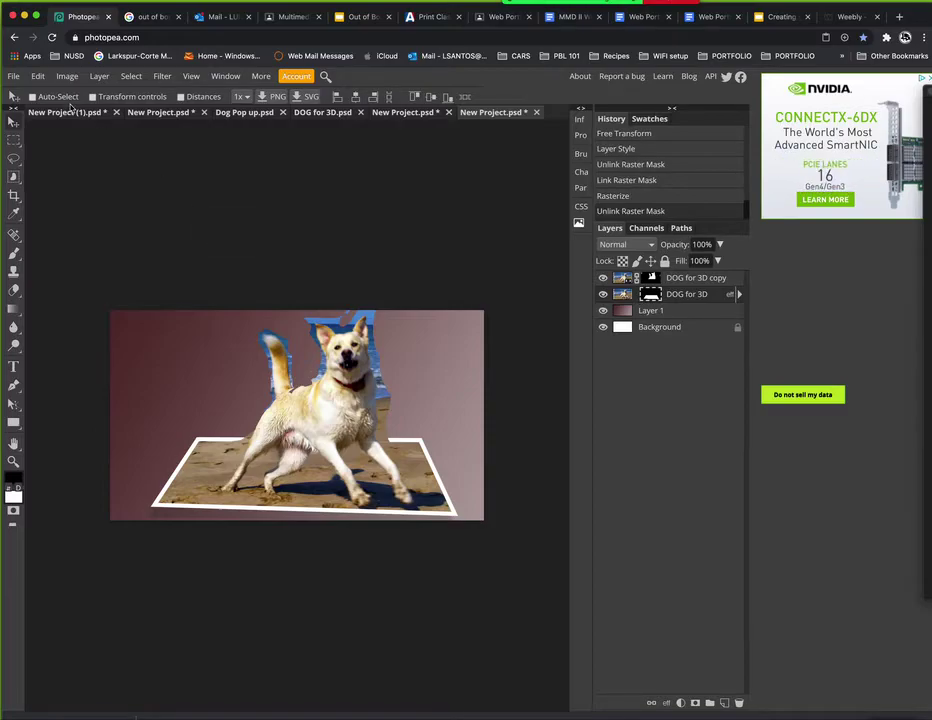
- Warp the DOG for 3D beach slab by raising its front corners slightly so the front edge curves
{"action": "left_click", "coordinate": [37, 76]}
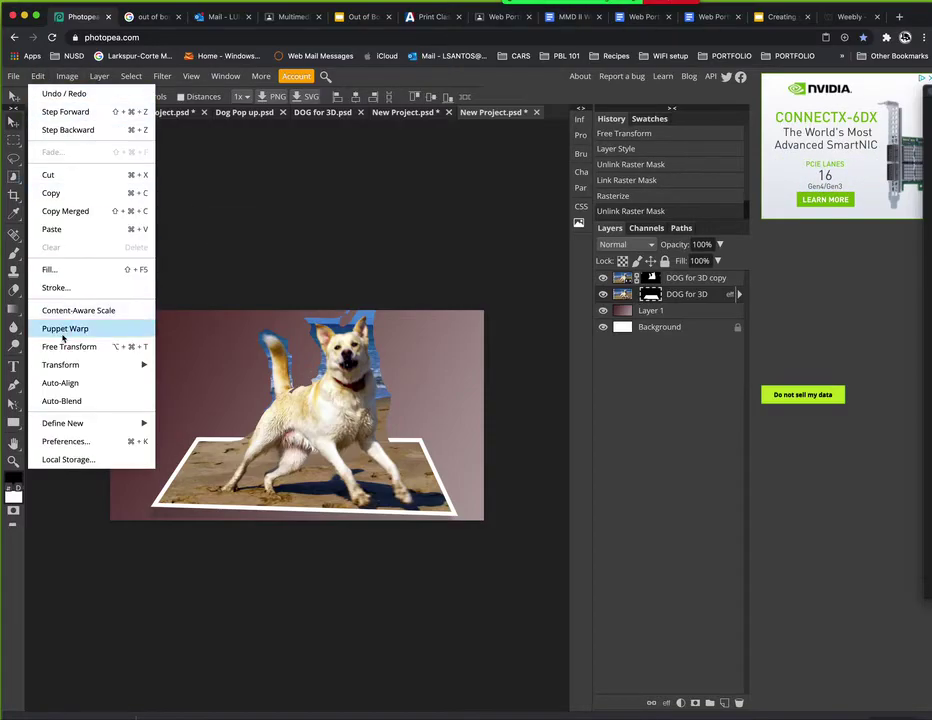
{"action": "mouse_move", "coordinate": [71, 364]}
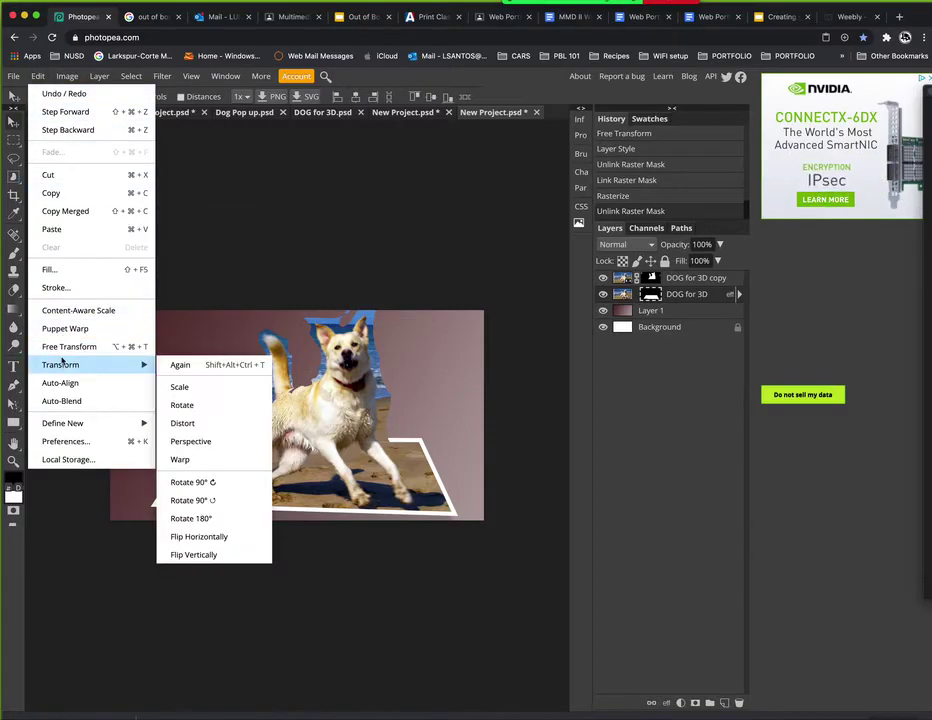
{"action": "left_click", "coordinate": [198, 459]}
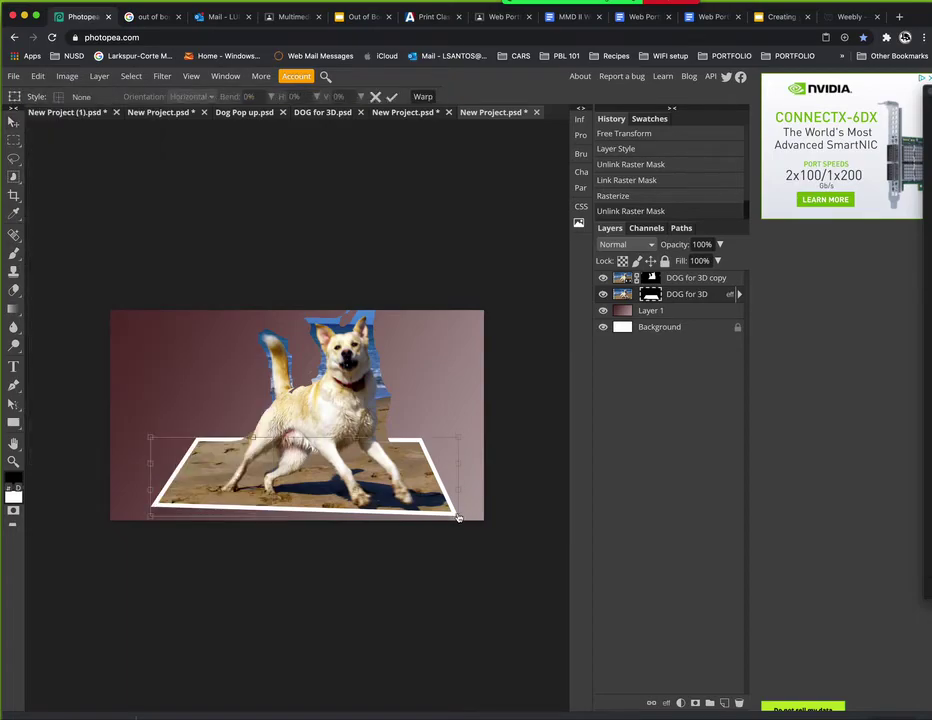
{"action": "left_click_drag", "start_coordinate": [459, 517], "coordinate": [462, 508]}
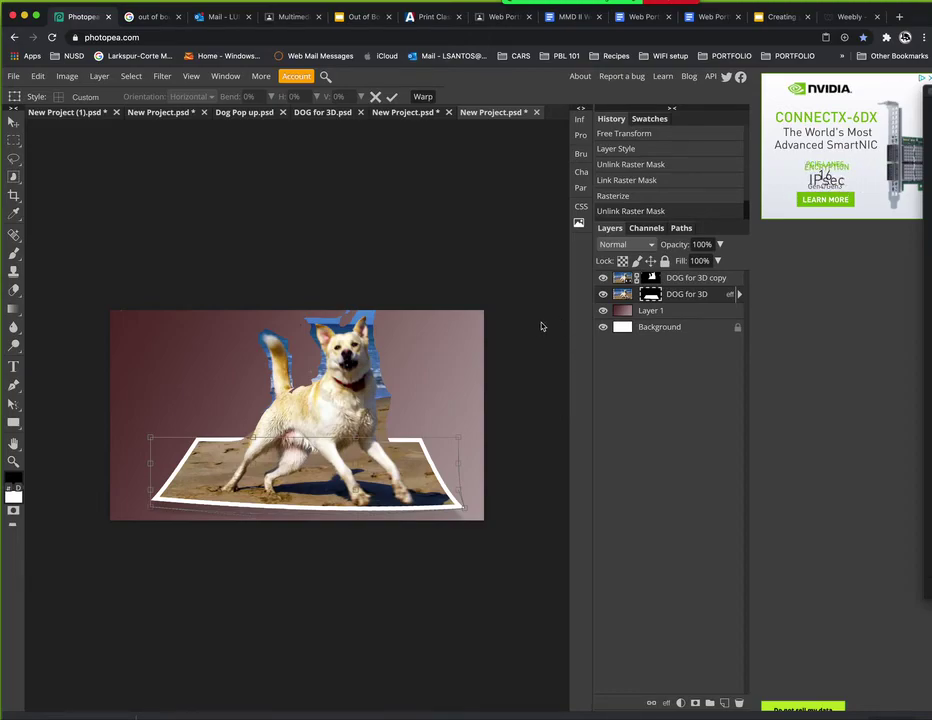
{"action": "key", "text": "Return"}
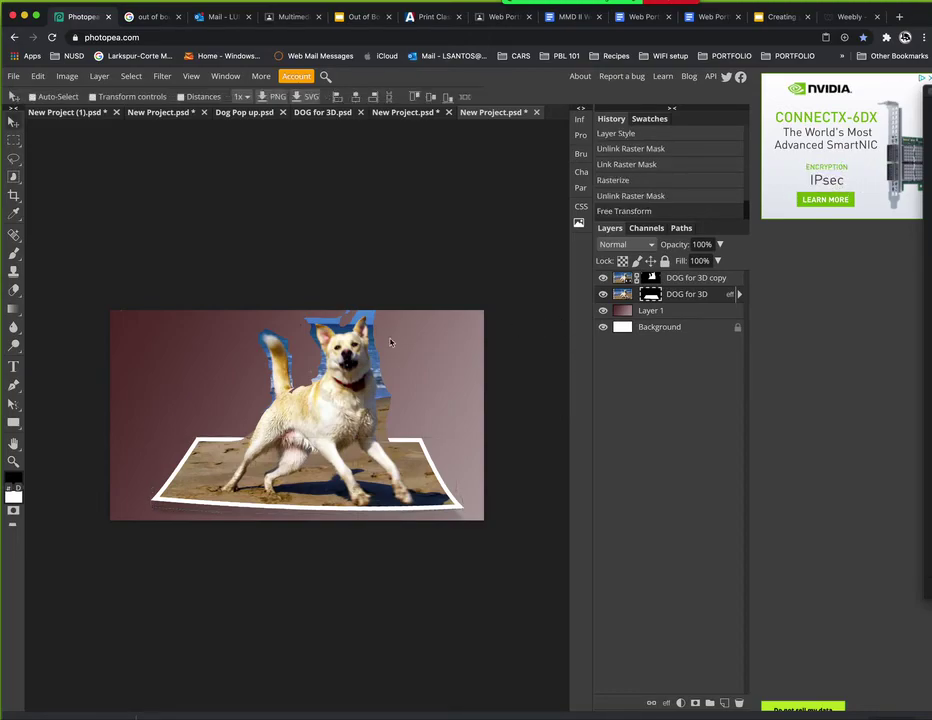